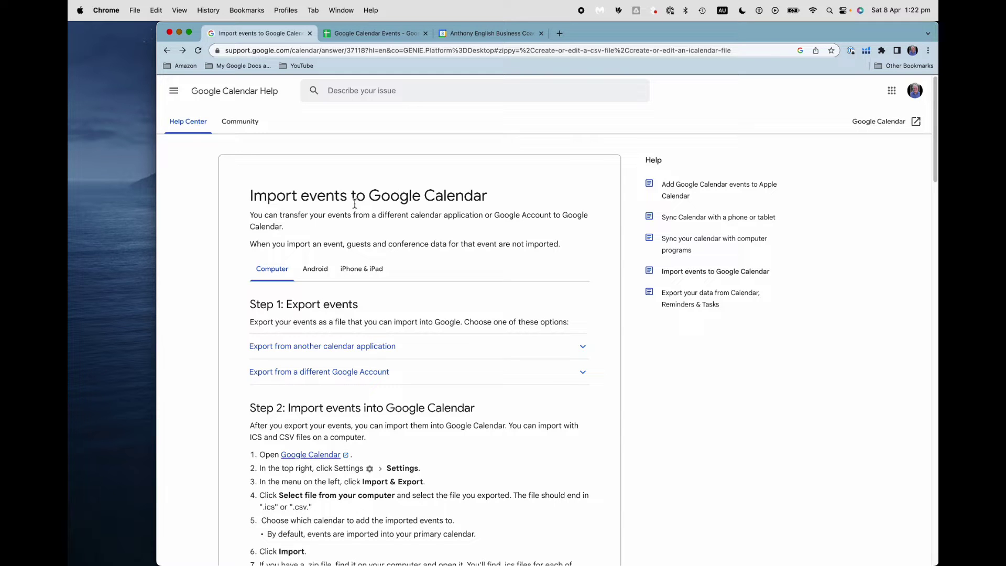
Step: Switch to the Google Calendar Events spreadsheet and select the 12/04/2023 start date in B2
scroll(470, 340, "down", 3)
scroll(470, 340, "down", 6)
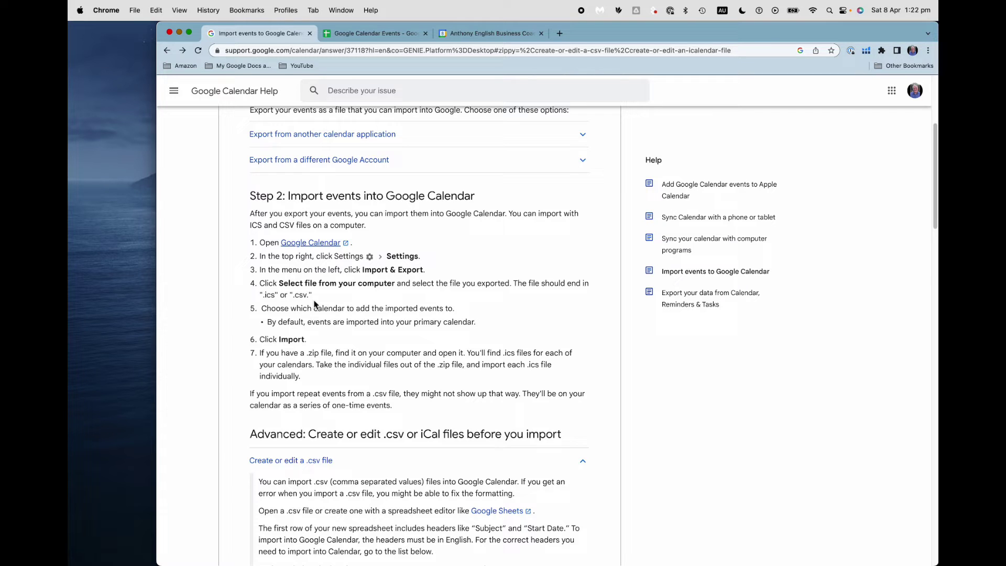
scroll(326, 305, "down", 8)
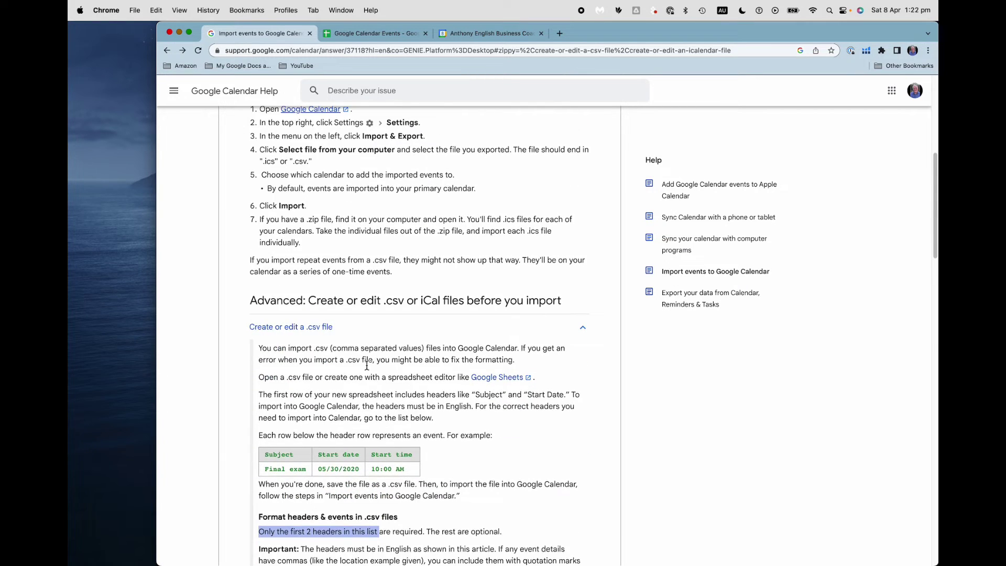
scroll(367, 365, "down", 1)
scroll(305, 363, "down", 3)
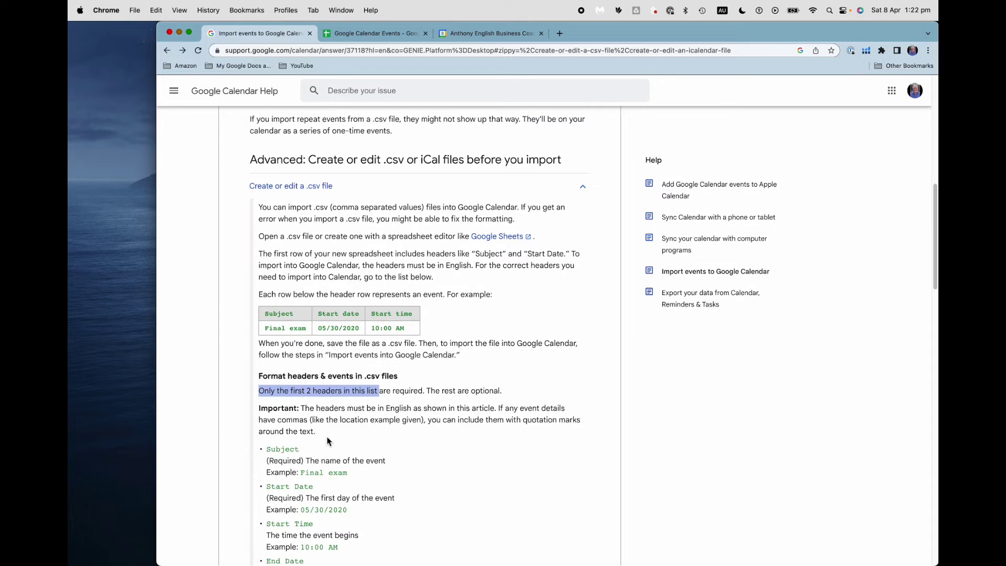
scroll(333, 440, "down", 5)
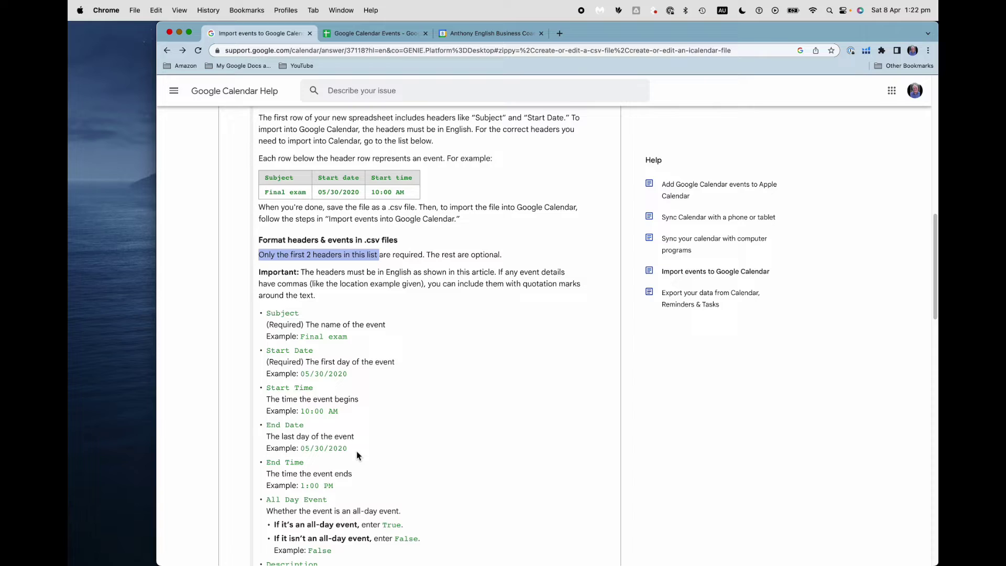
scroll(357, 452, "down", 2)
scroll(356, 454, "down", 2)
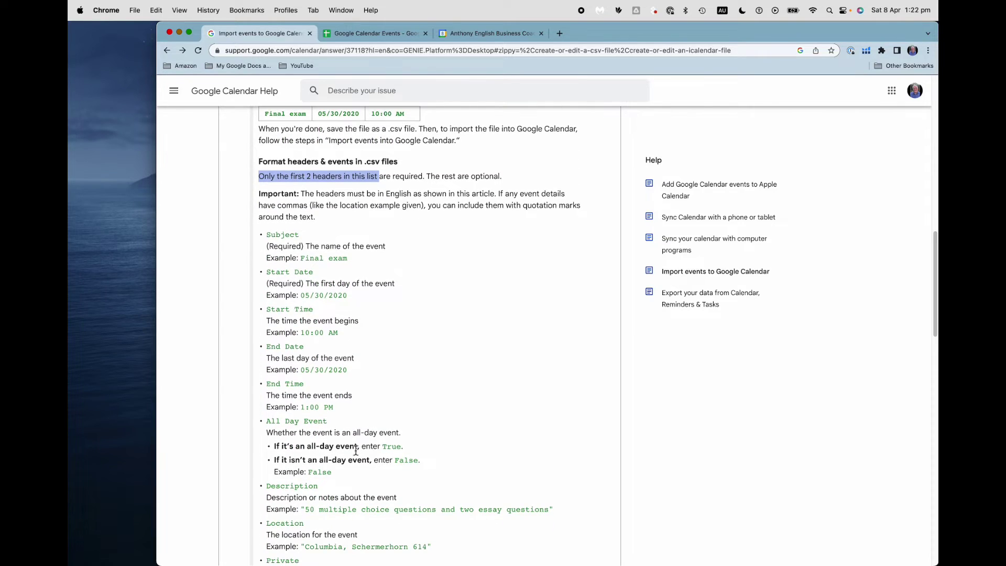
scroll(356, 452, "up", 20)
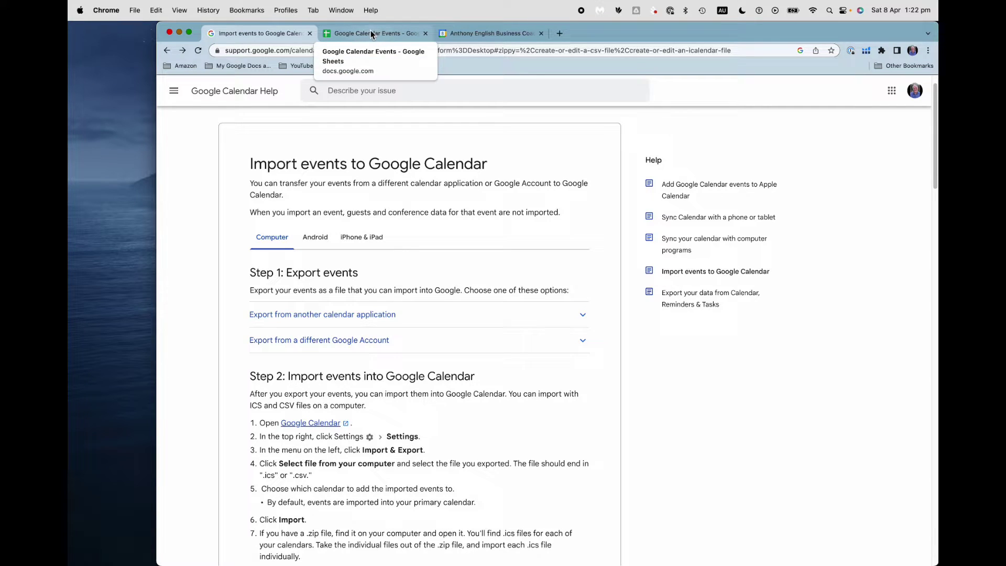
left_click(369, 31)
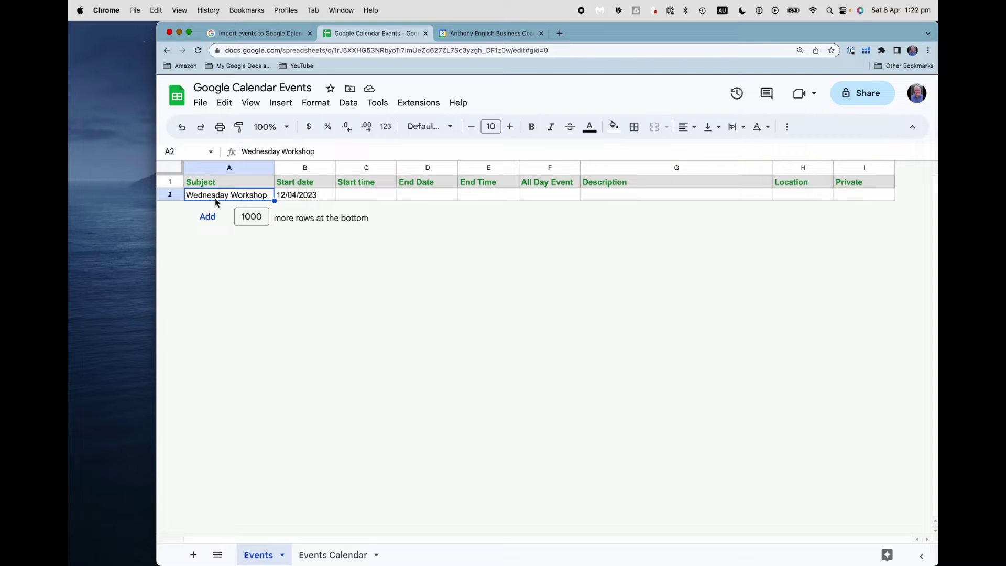
left_click(297, 198)
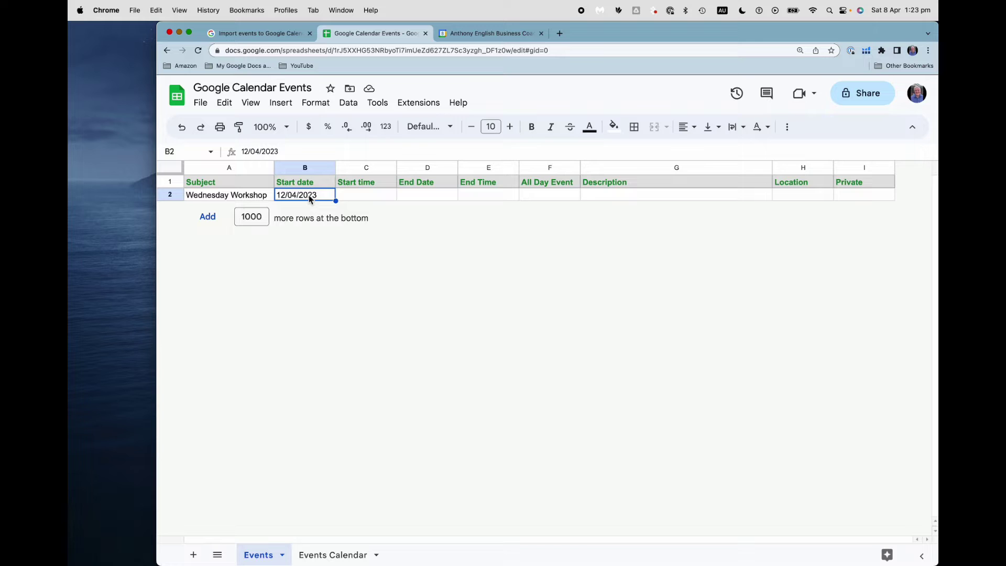
Step: Apply the 'August 5, 1930' custom date format to B2 and widen column B to fit
left_click(323, 108)
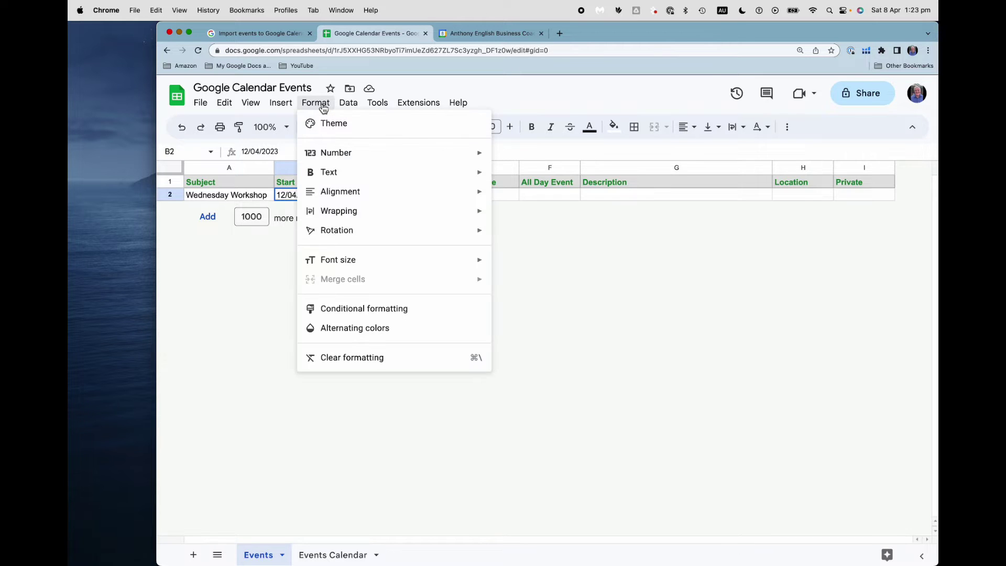
mouse_move(344, 157)
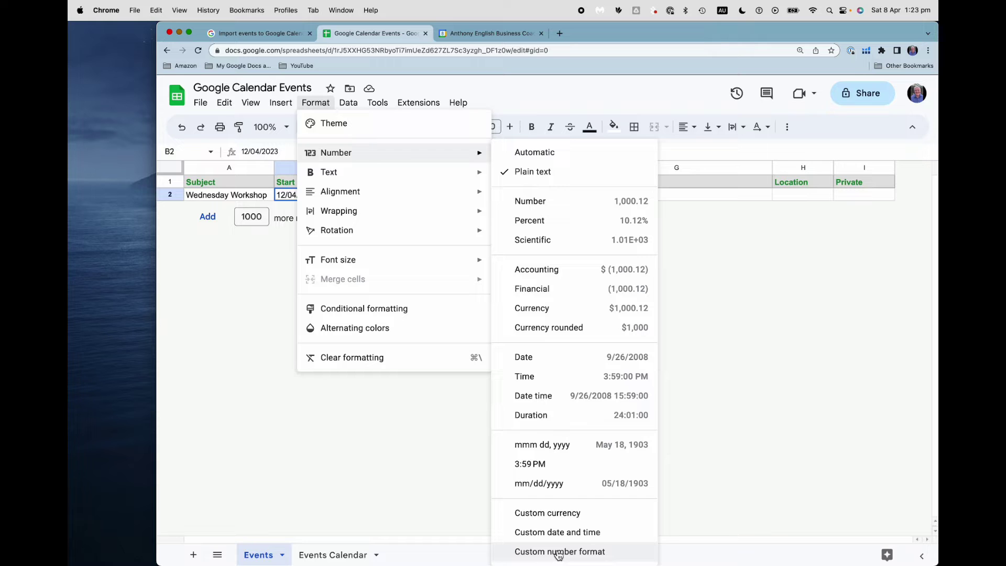
left_click(562, 535)
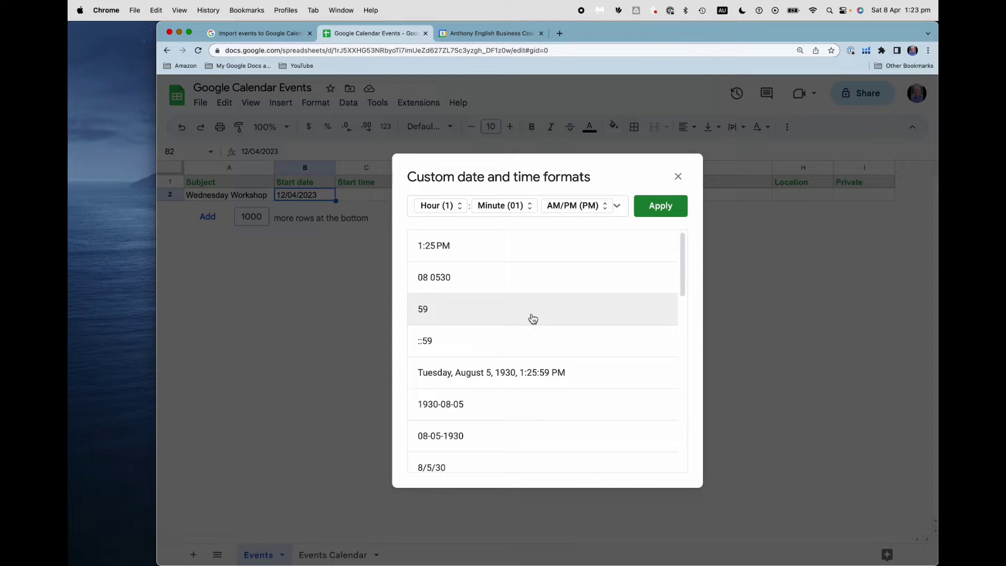
scroll(461, 373, "down", 3)
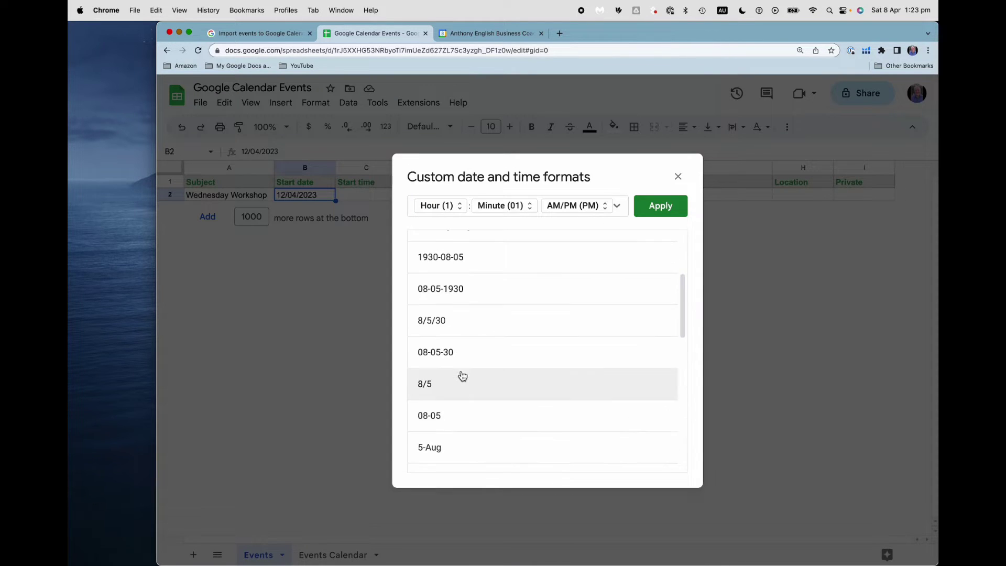
scroll(469, 355, "down", 3)
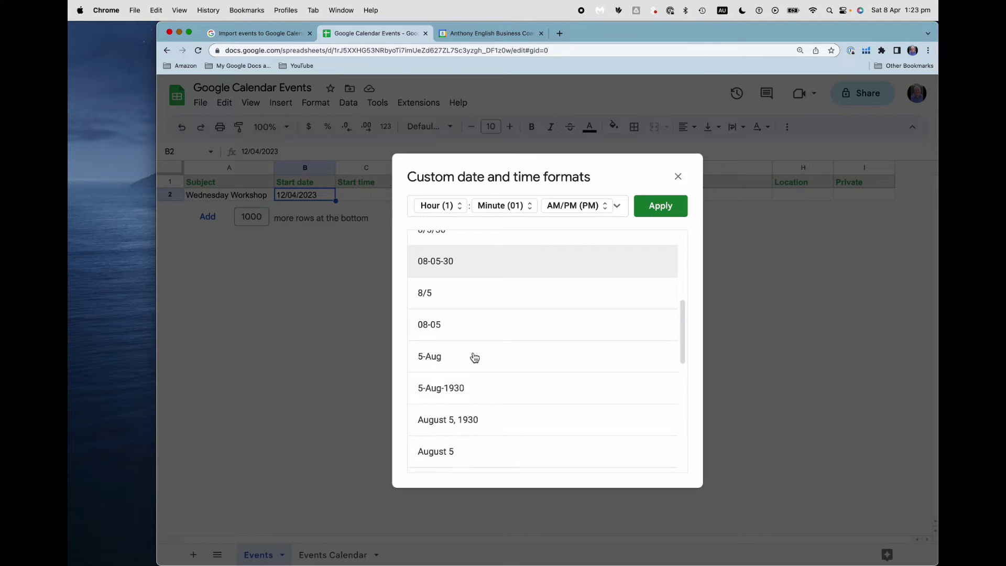
left_click(464, 373)
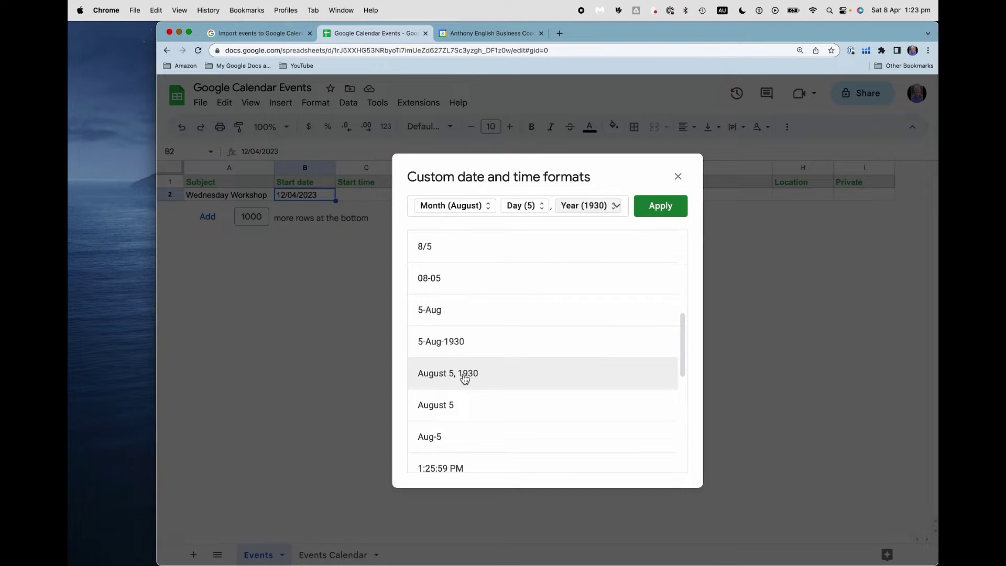
left_click(662, 206)
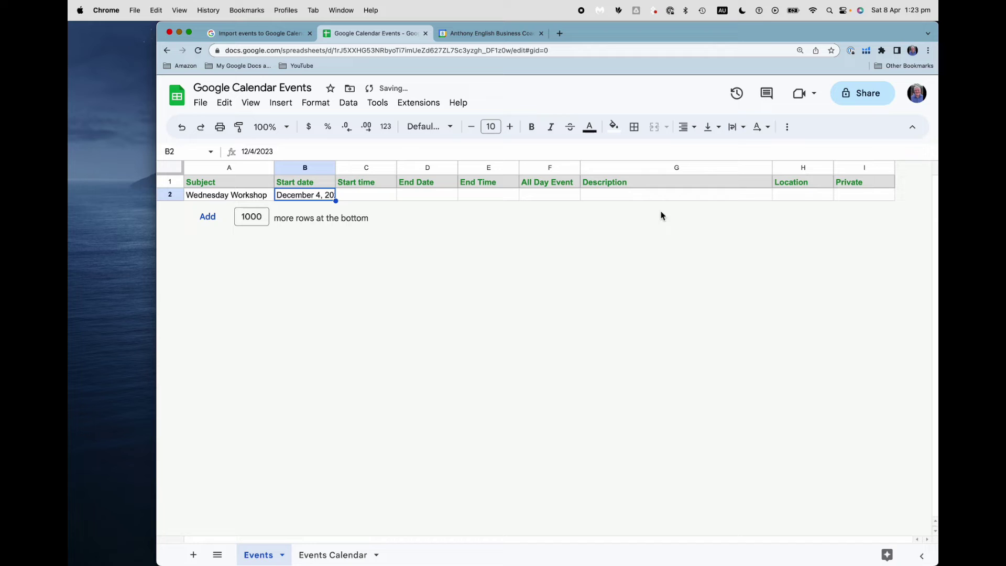
left_click_drag(337, 169, 411, 168)
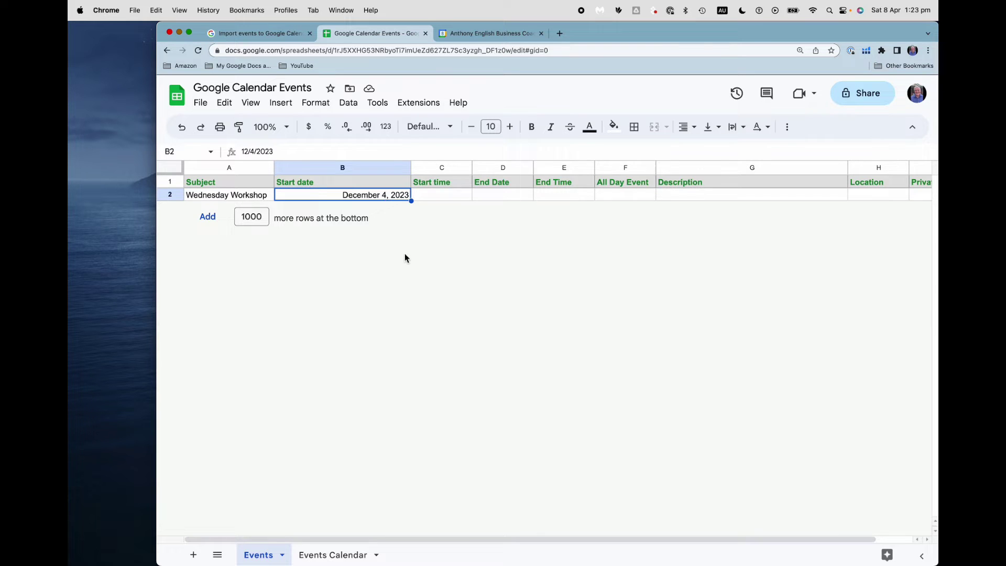
Step: Undo the date formatting and column widening, and set B2 to Plain text format
key("super+z")
key("super+z")
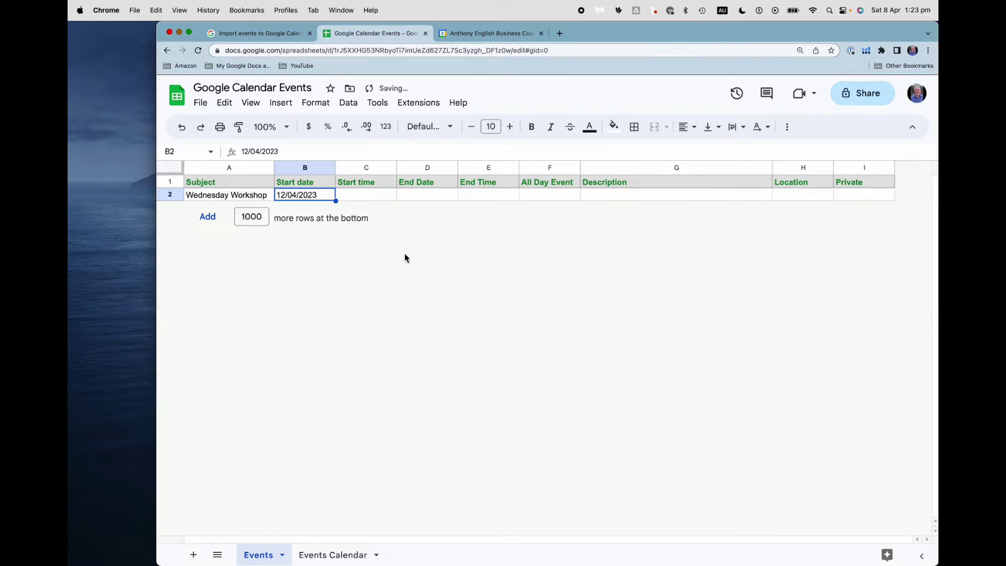
left_click(321, 107)
mouse_move(338, 155)
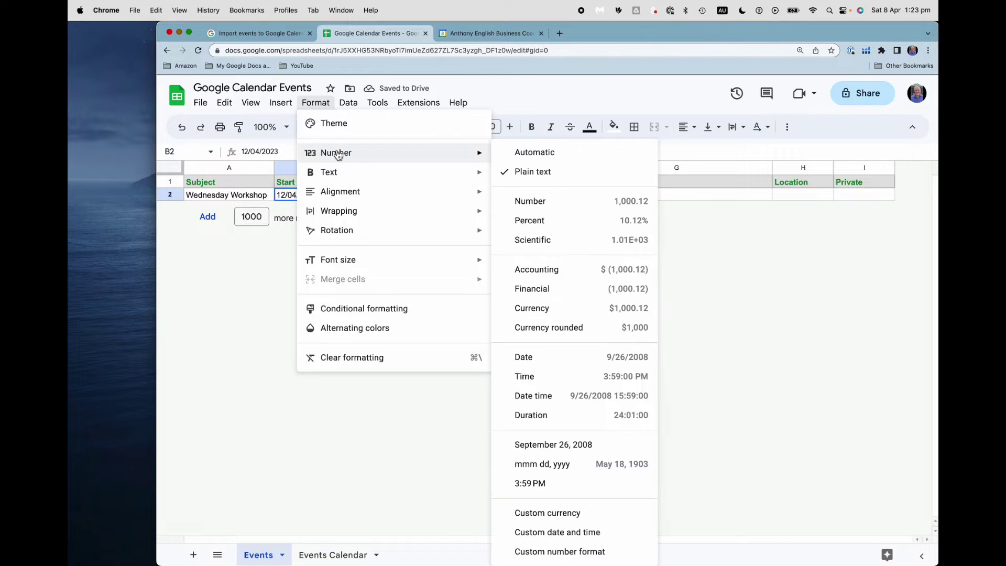
left_click(554, 178)
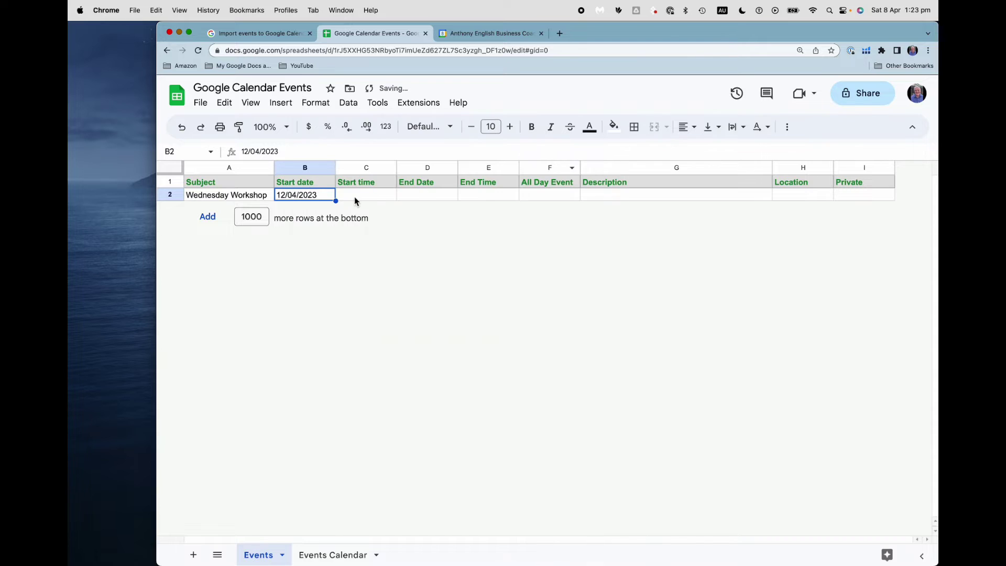
Step: Re-enter 12/04/2023 as the start date in B2
left_click(283, 151)
key("BackSpace")
key("BackSpace")
key("BackSpace")
key("BackSpace")
key("BackSpace")
key("BackSpace")
key("BackSpace")
key("BackSpace")
key("BackSpace")
key("BackSpace")
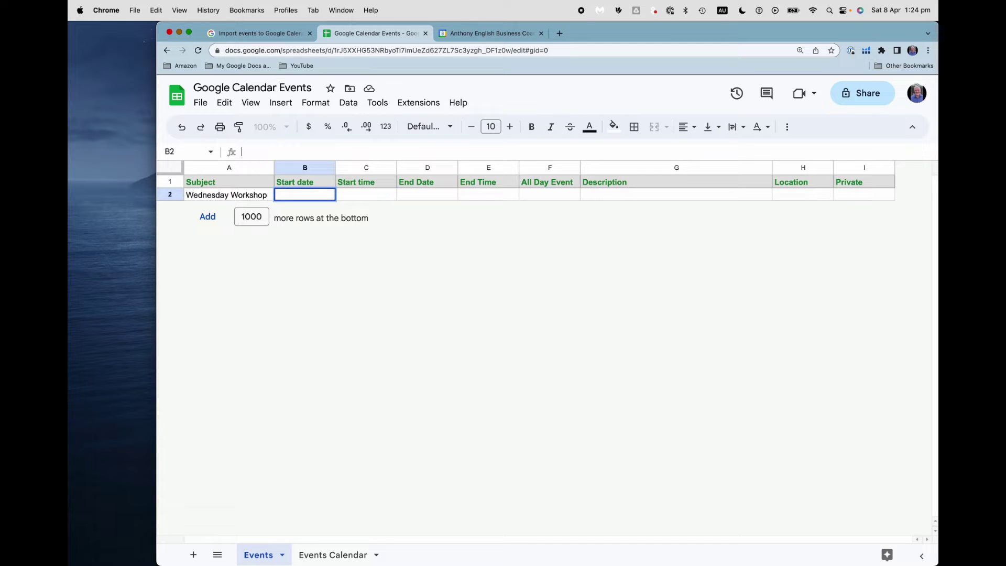
type("12/04/2023")
key("Escape")
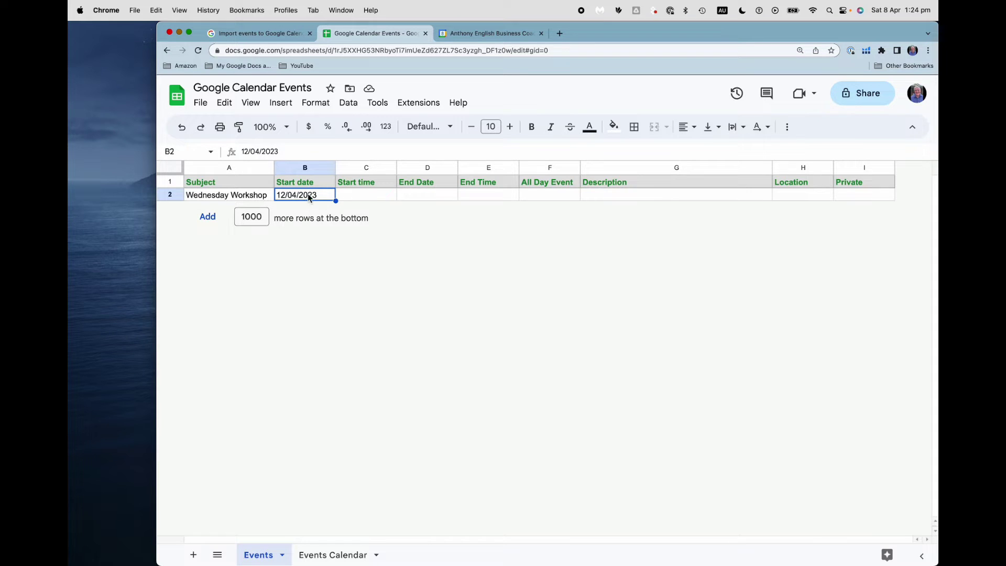
Step: Save the sheet as a Comma Separated Values file named 'Wednesday Workshop'
left_click(201, 103)
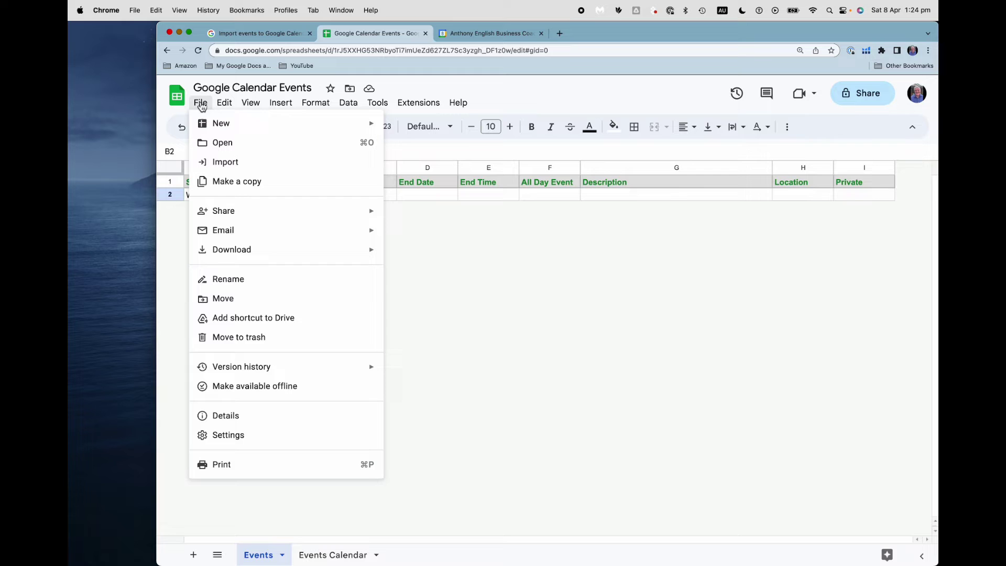
mouse_move(247, 249)
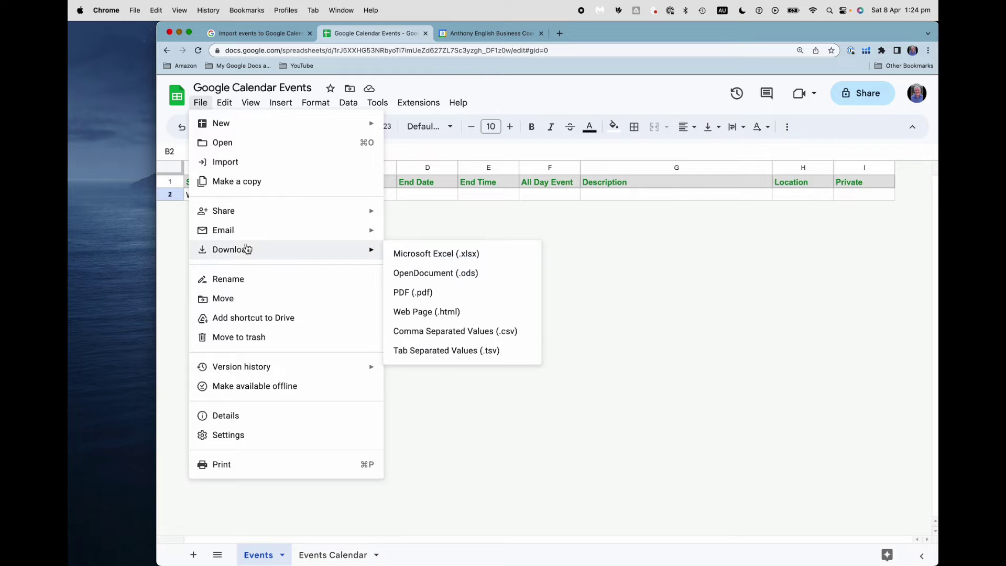
left_click(465, 331)
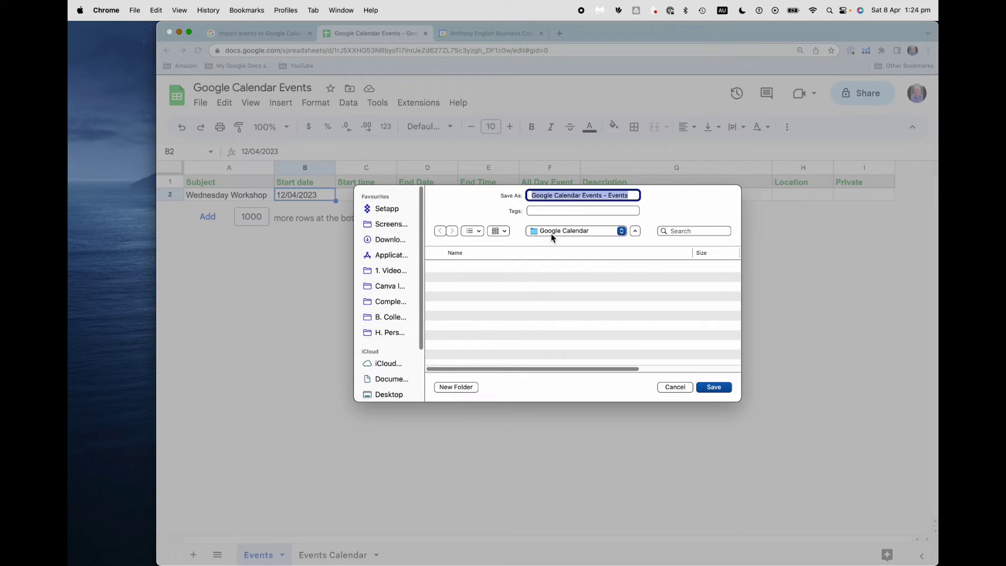
type("Wed")
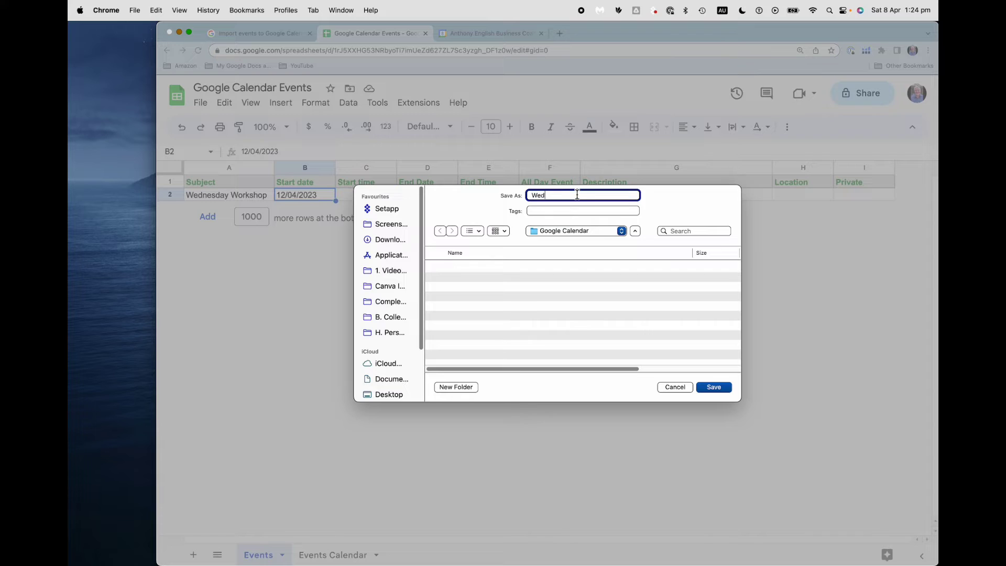
type("nesday Workshop")
left_click(715, 387)
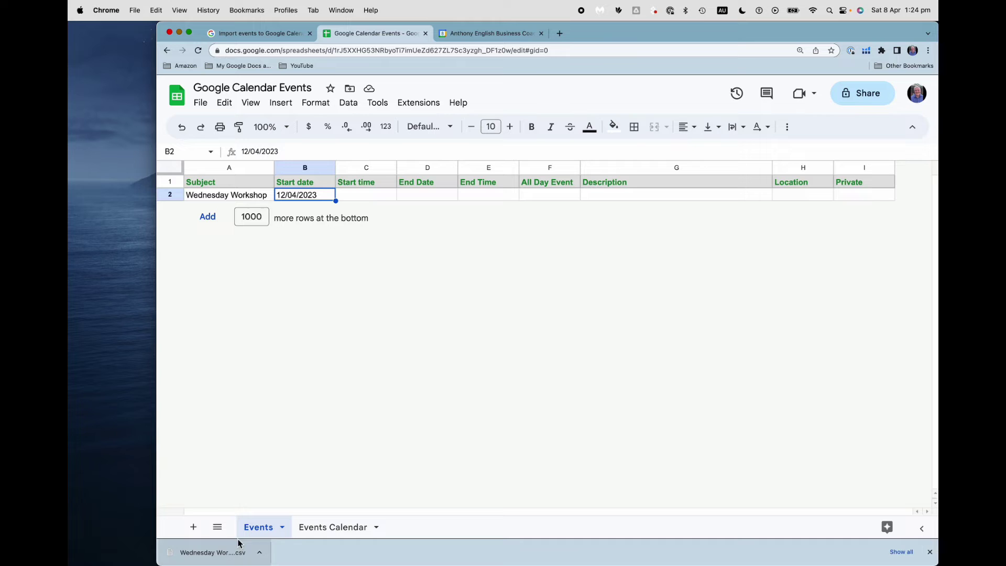
Step: Import Wednesday Workshop.csv through Google Calendar's Import & export settings
left_click(477, 34)
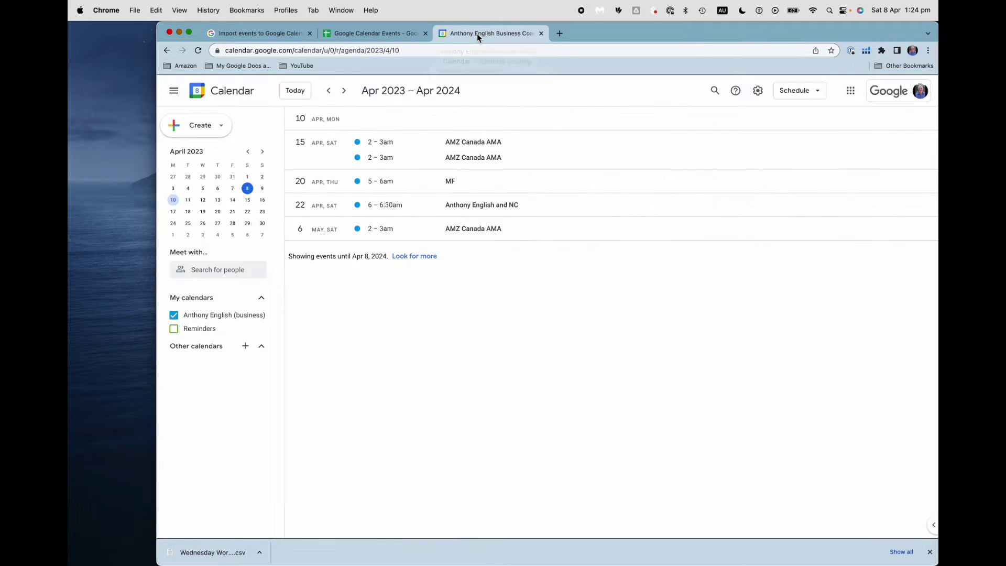
left_click(758, 91)
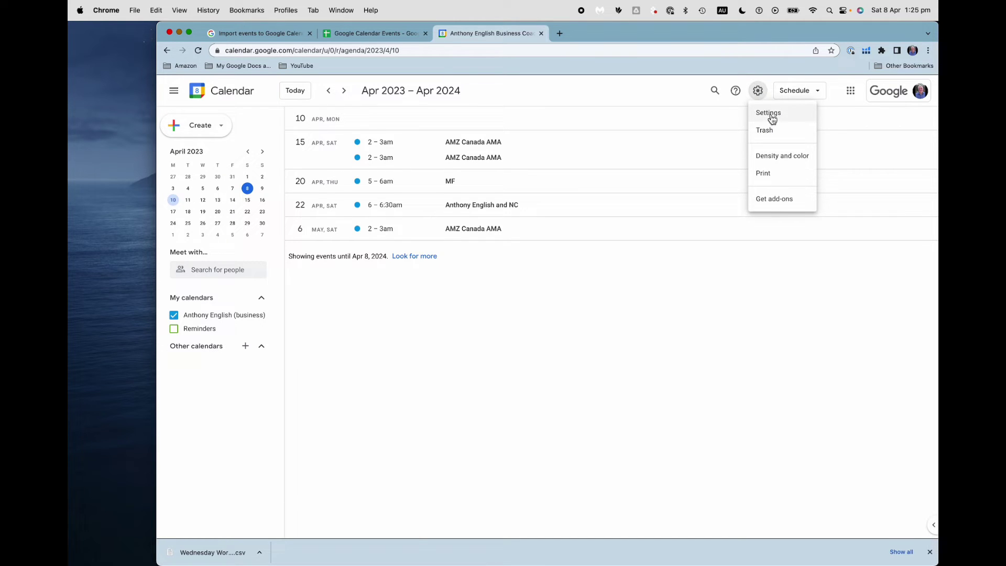
left_click(771, 114)
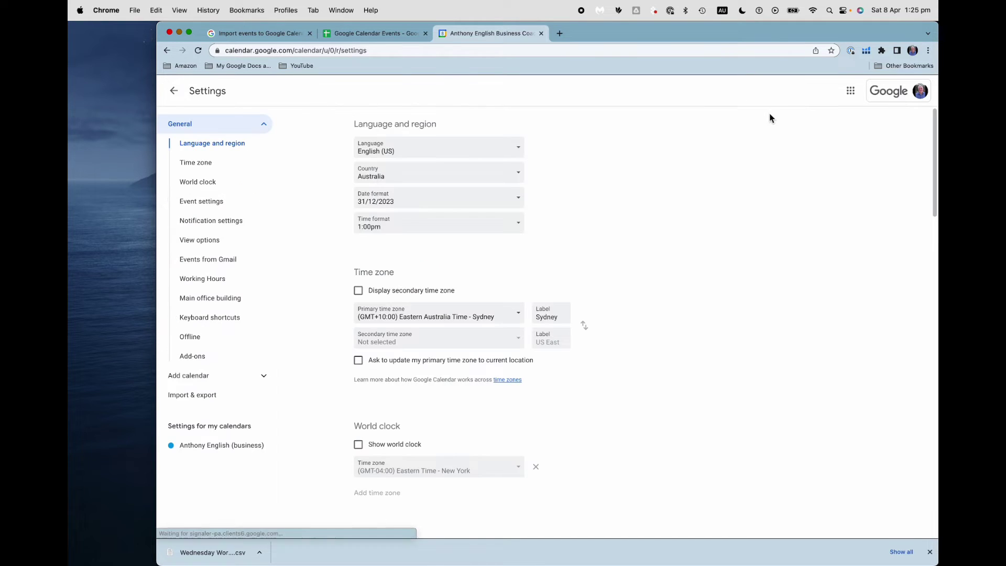
left_click(202, 400)
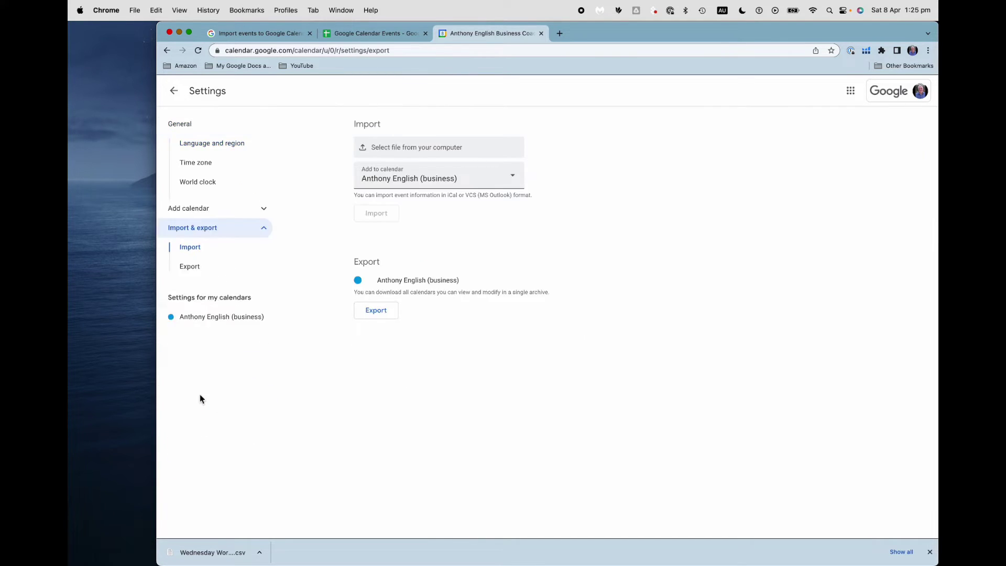
left_click(430, 151)
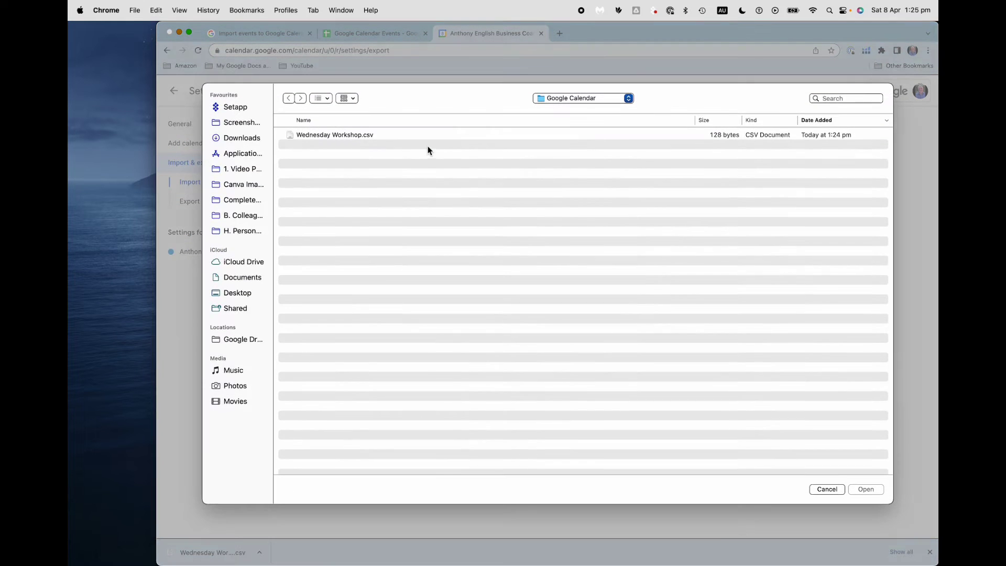
left_click(353, 135)
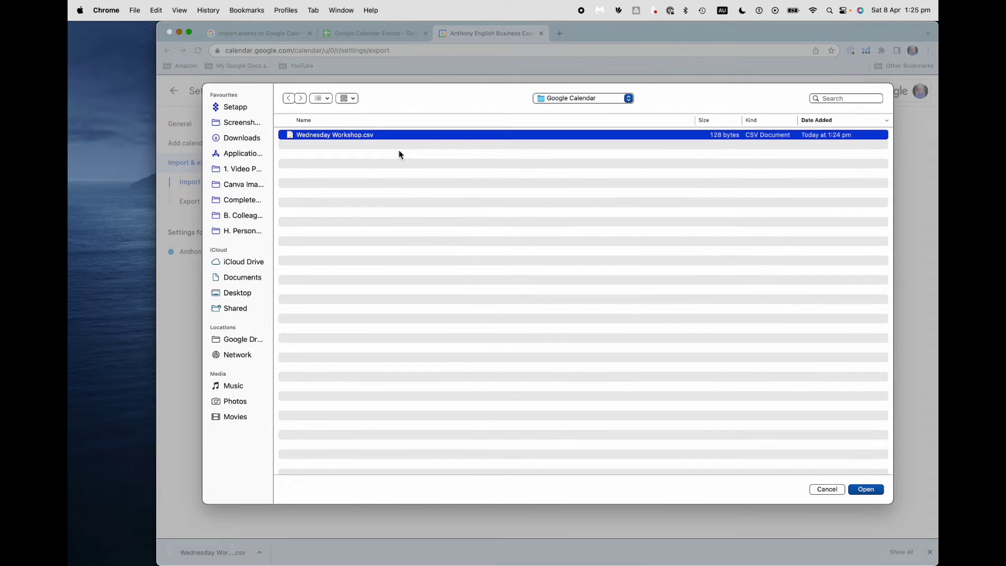
left_click(866, 488)
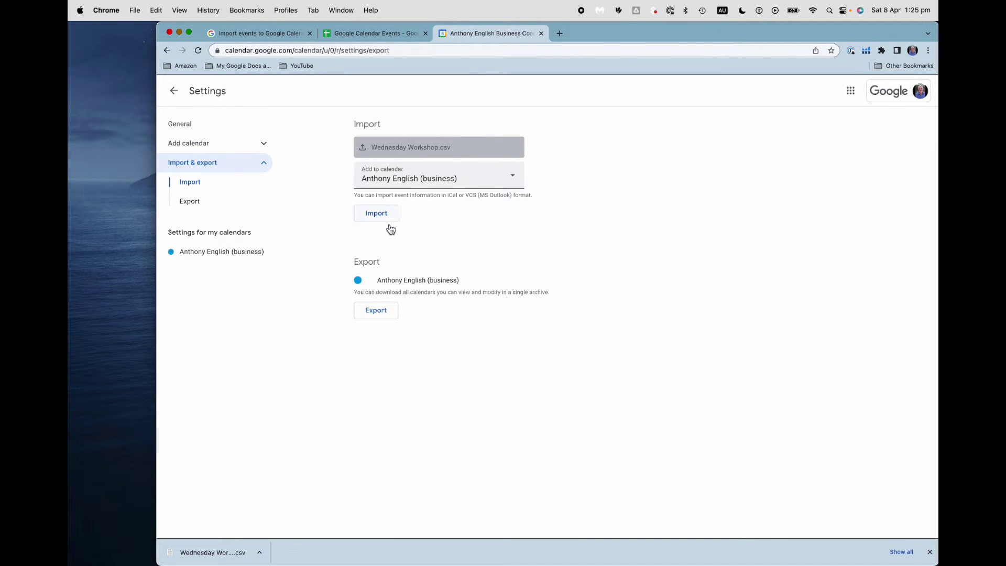
left_click(377, 215)
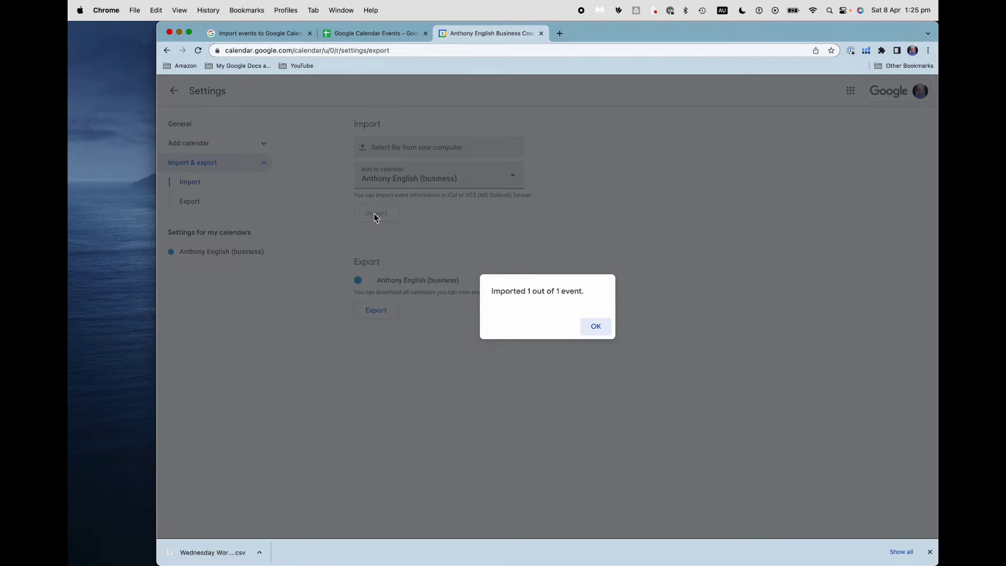
left_click(596, 326)
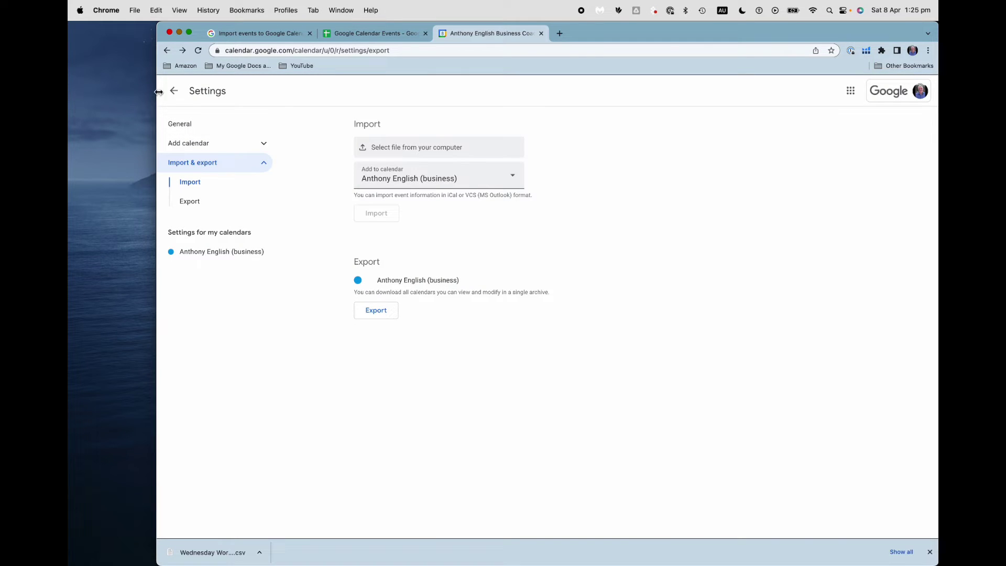
Step: Check the imported all-day Wednesday Workshop event on April 12, then return to the spreadsheet
left_click(173, 92)
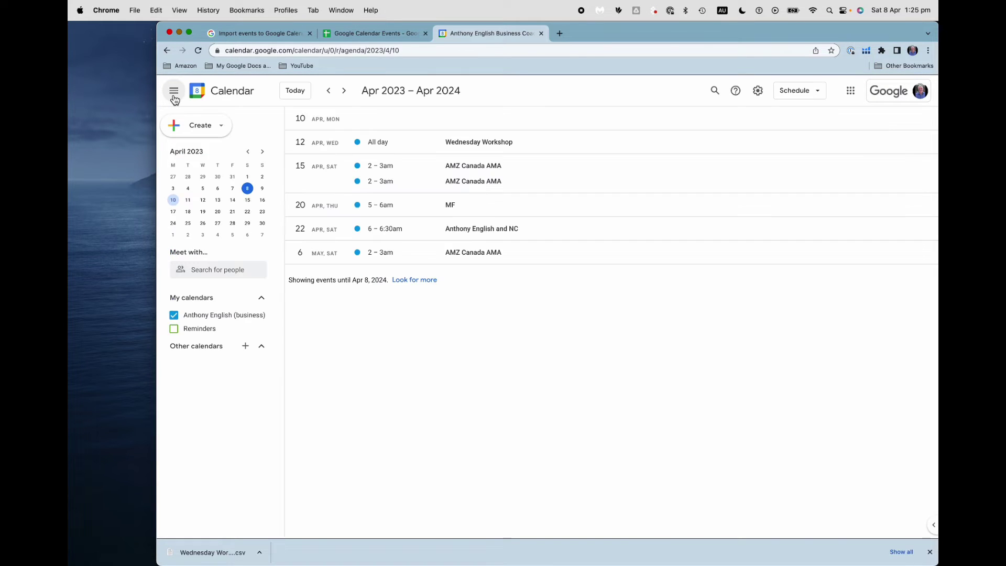
left_click(466, 149)
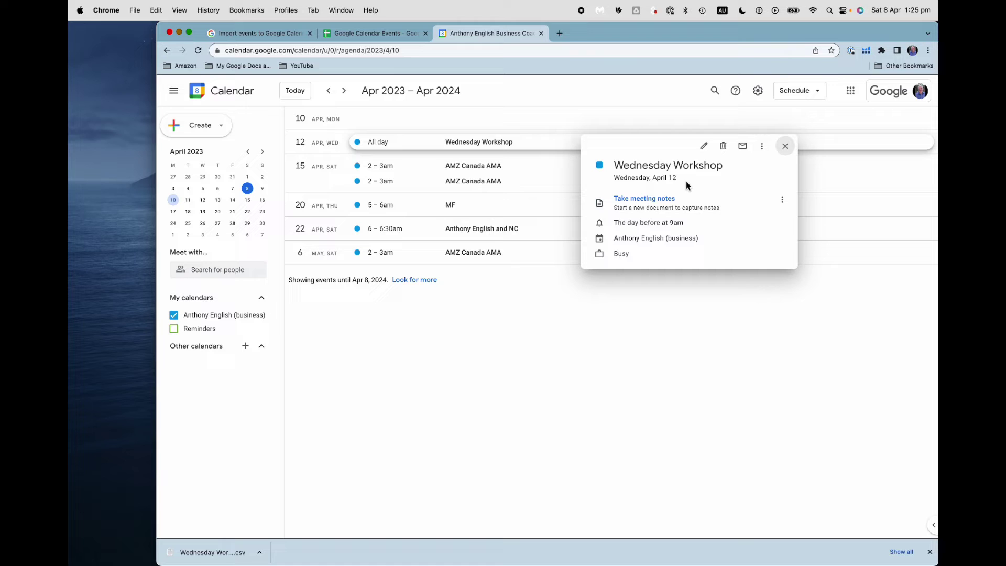
left_click(364, 35)
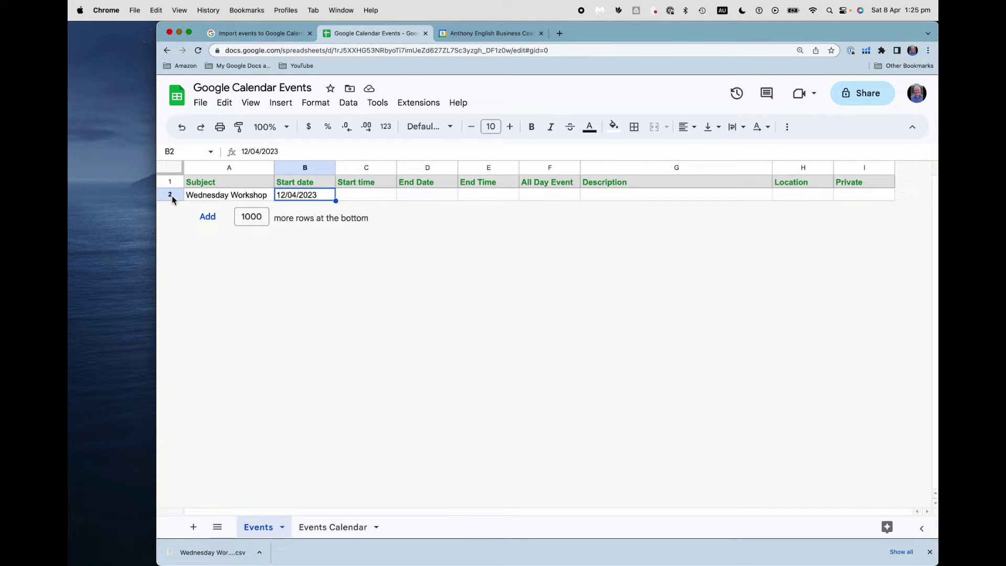
Step: Add 7 more rows to the sheet
double_click(254, 217)
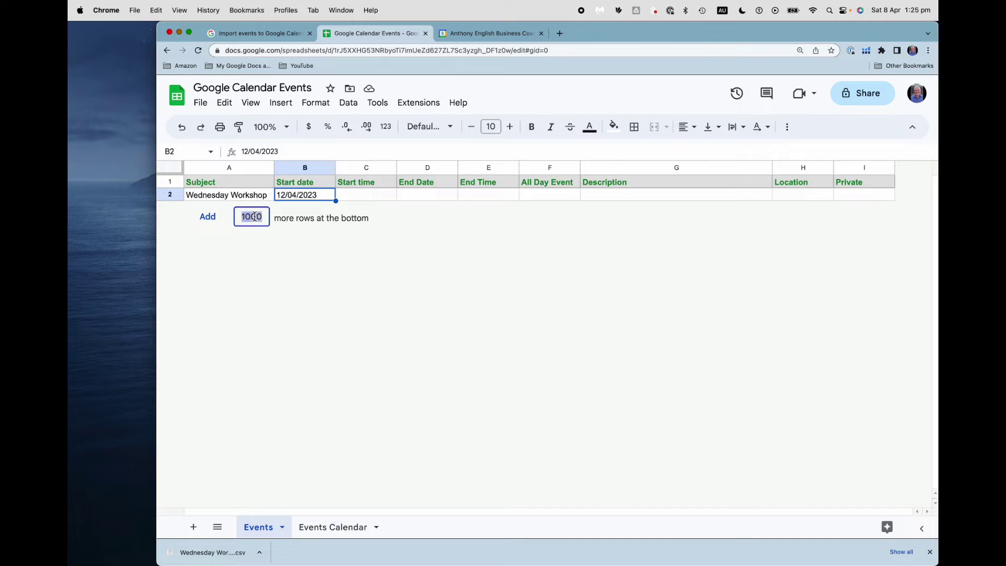
type("7")
key("Return")
Step: Enter Marketing Webinar in row 3, on 13/04/2023 from 10:00 to 11:00 AM
left_click(215, 210)
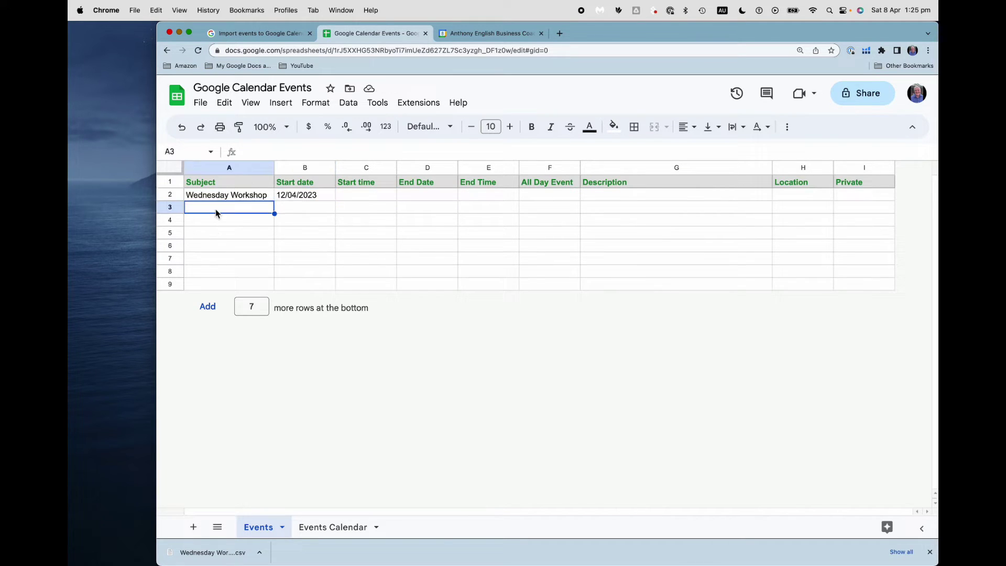
type("Marketing Webinar")
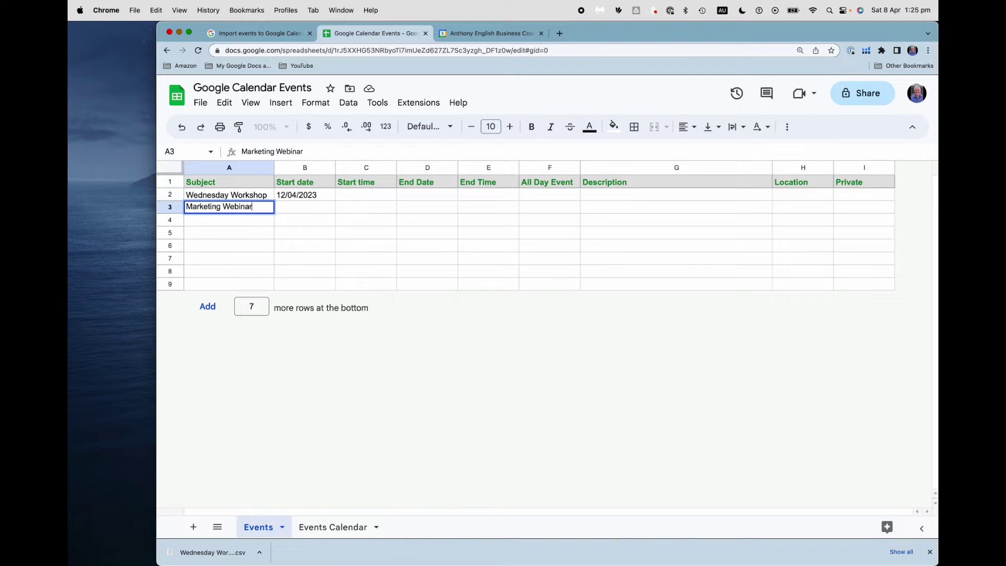
key("Tab")
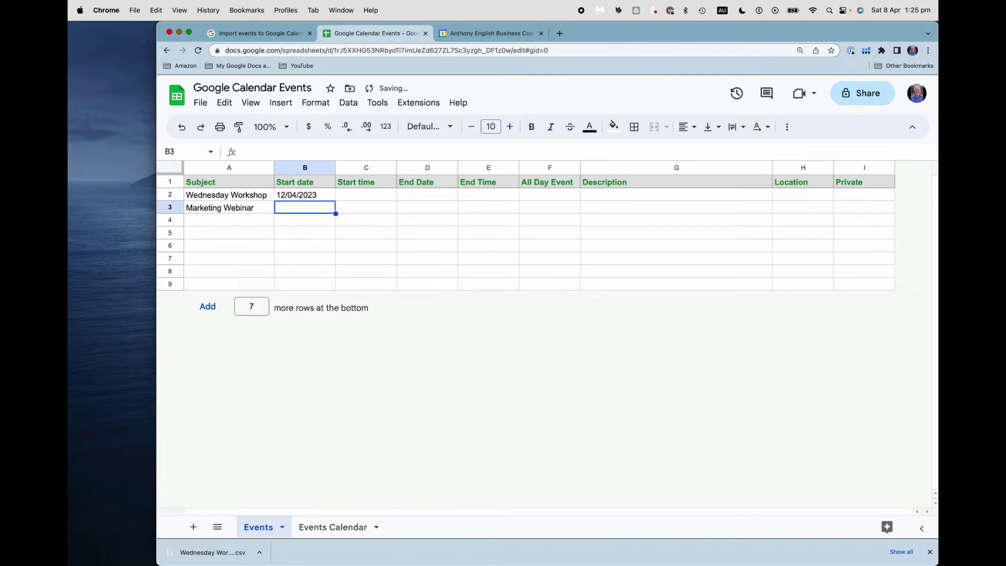
type("13")
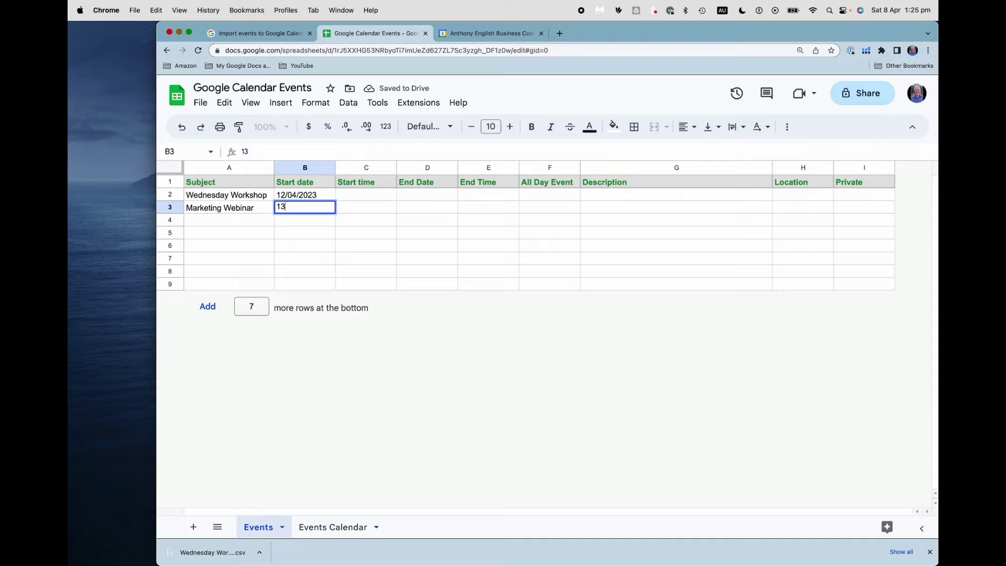
type("/04/2023")
key("Tab")
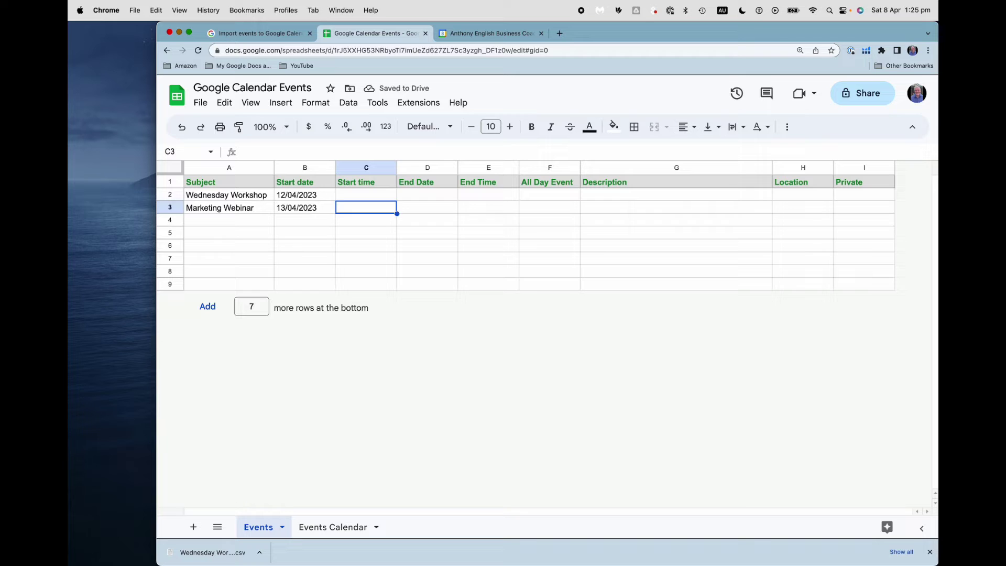
type("10")
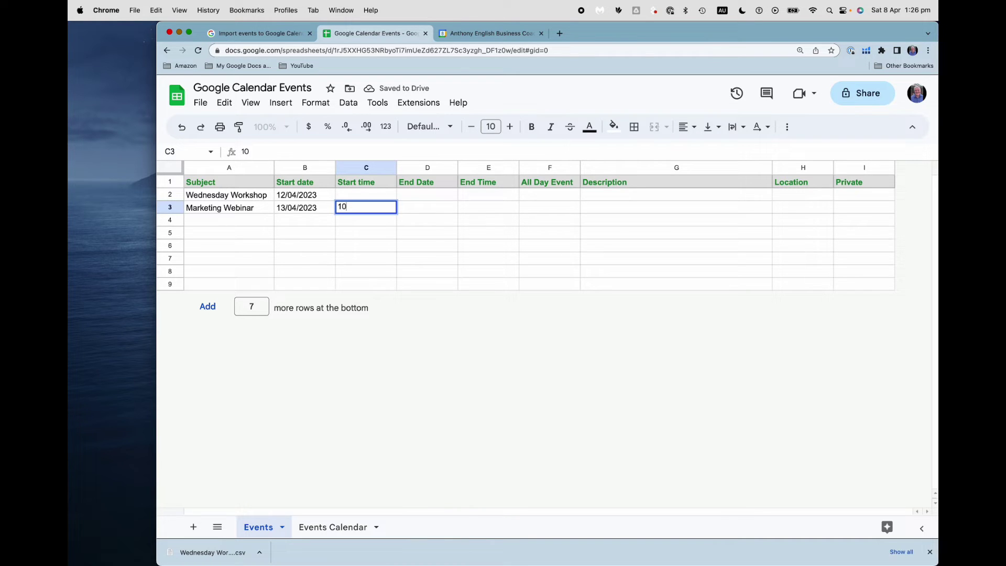
type(":00")
key("Tab")
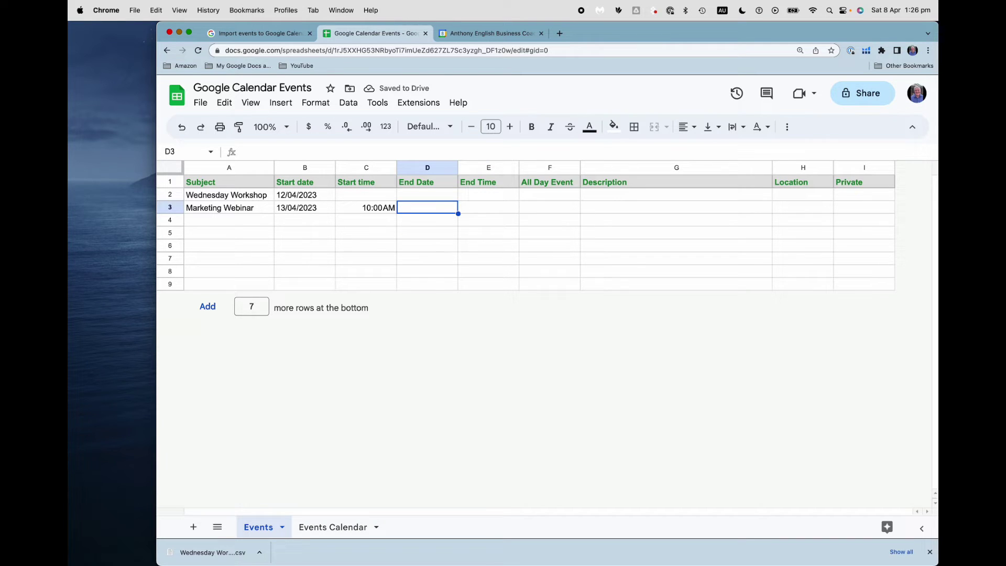
type("13/")
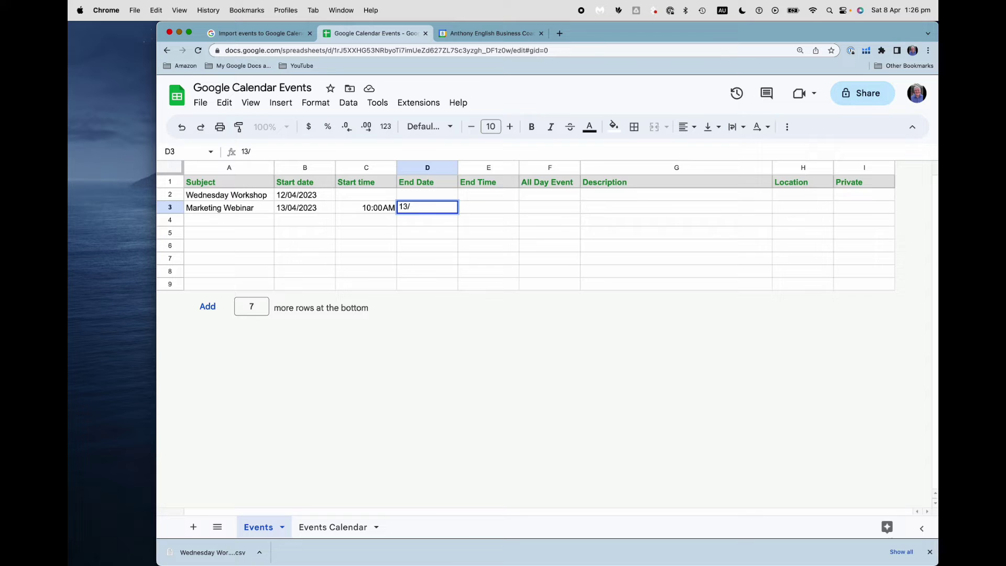
type("04/2023")
key("Tab")
type("11:")
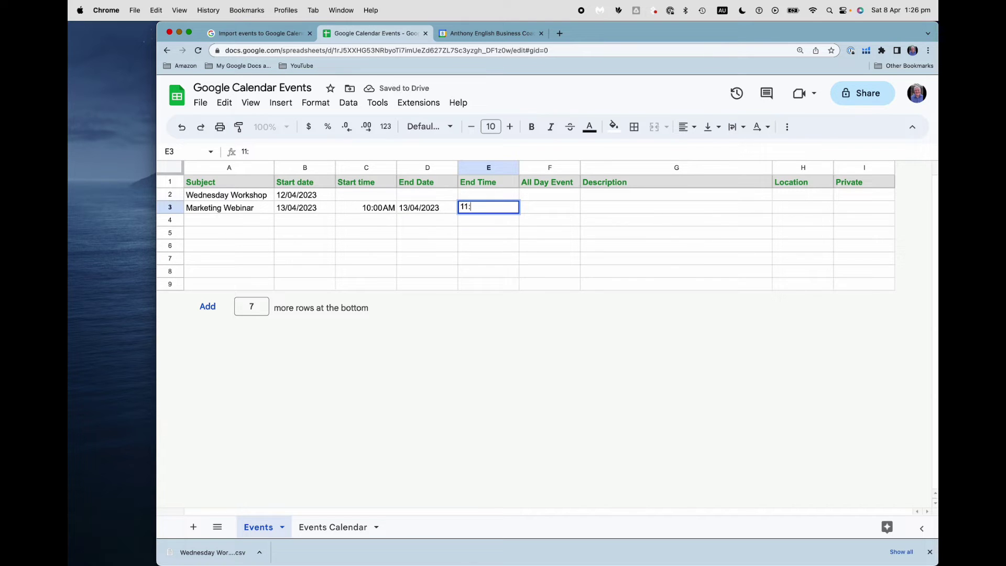
type("00 AM")
key("Tab")
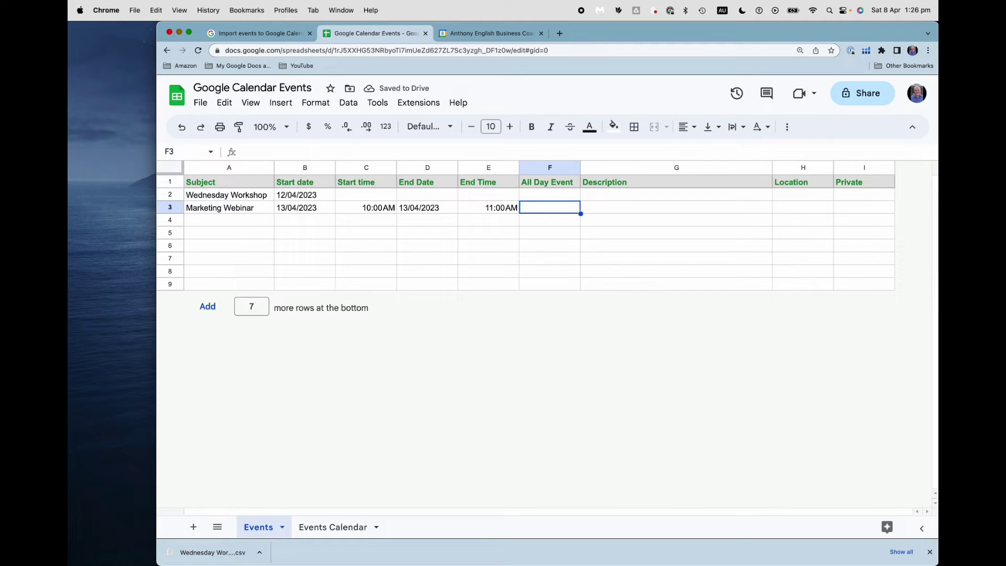
Step: Set its all-day flag to FALSE and description to 'Marketing webinar over Zoom. Use this link: zoom.us'
type("FALSE")
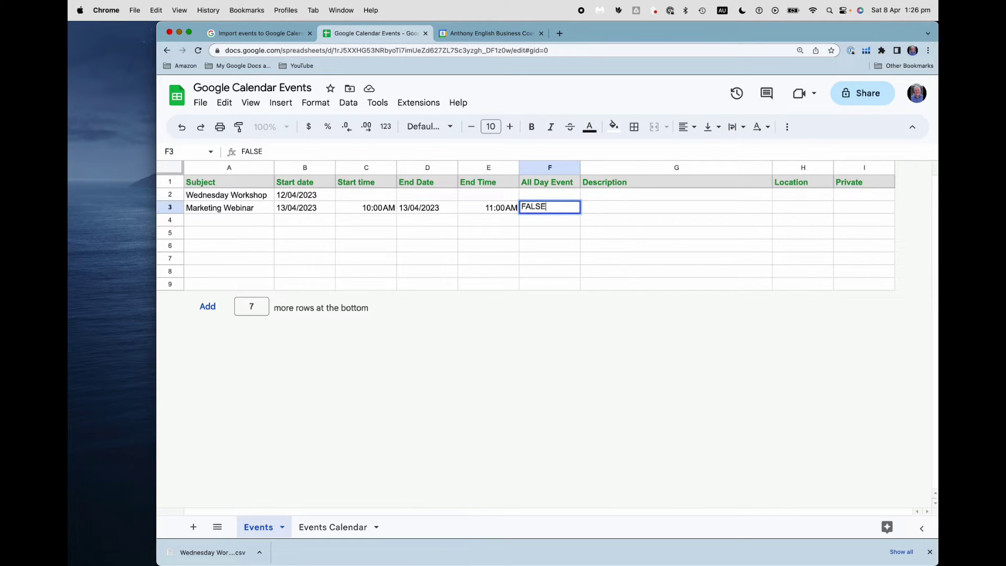
key("Tab")
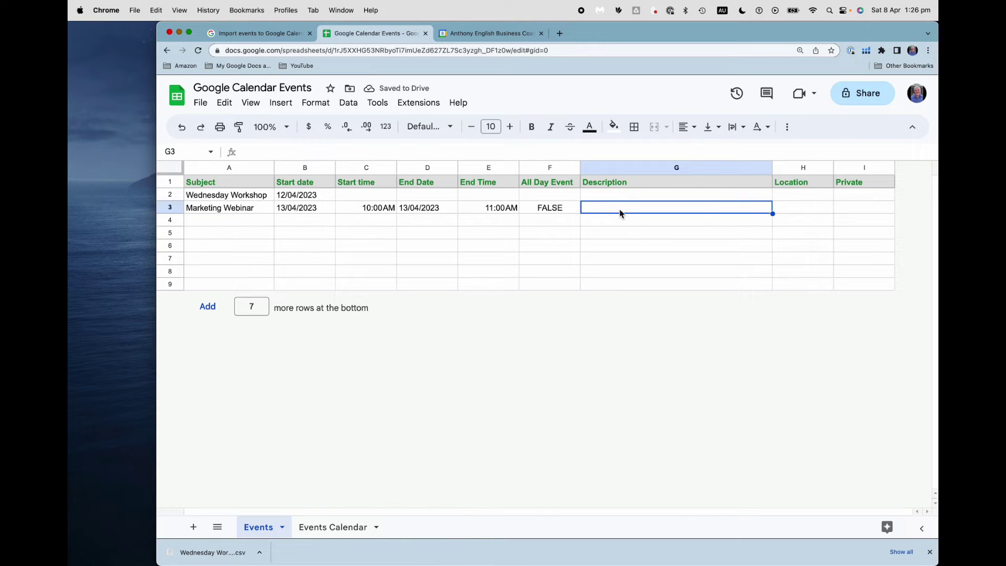
key("Return")
type("Marke")
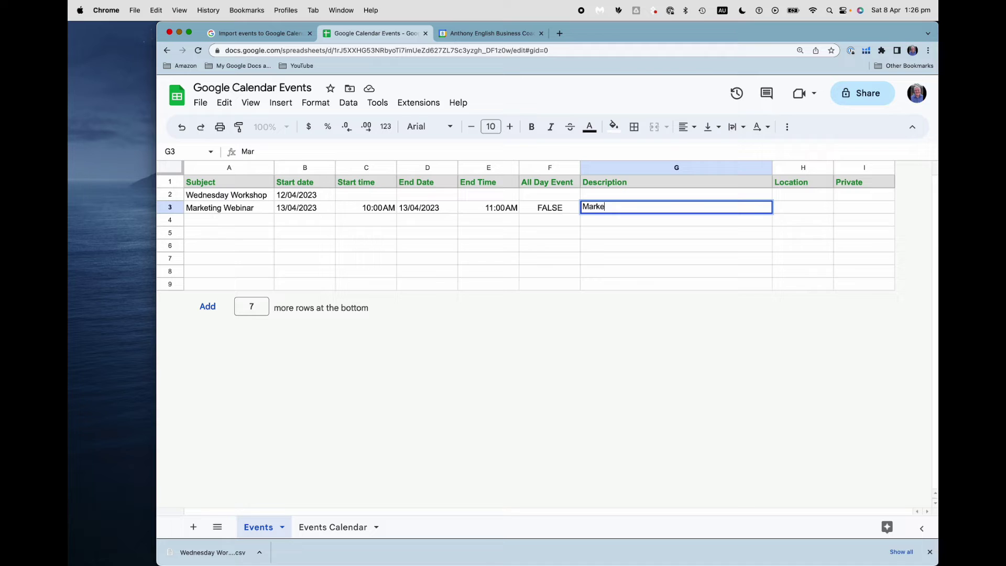
type("ting webinar over Zoom. Use this link: zoom.us")
key("Return")
mouse_move(717, 209)
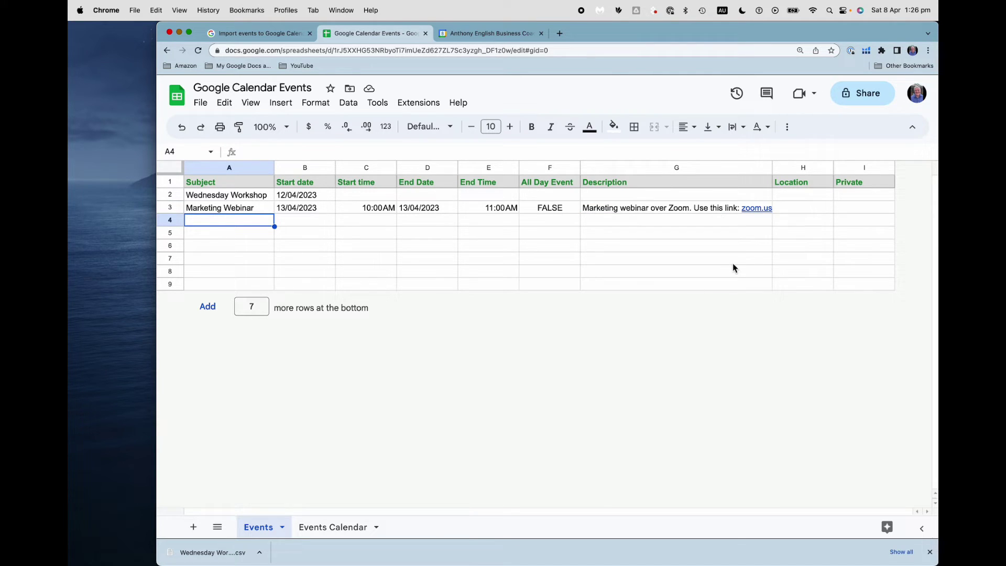
left_click(244, 199)
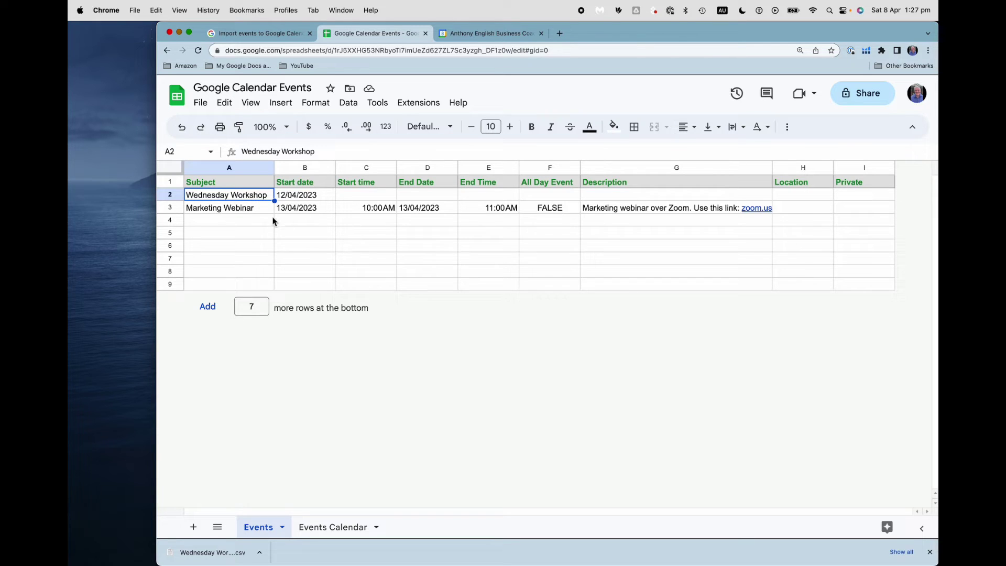
Step: Re-download the updated sheet as CSV 'Wednesday Workshop', replacing the existing file
left_click(253, 209)
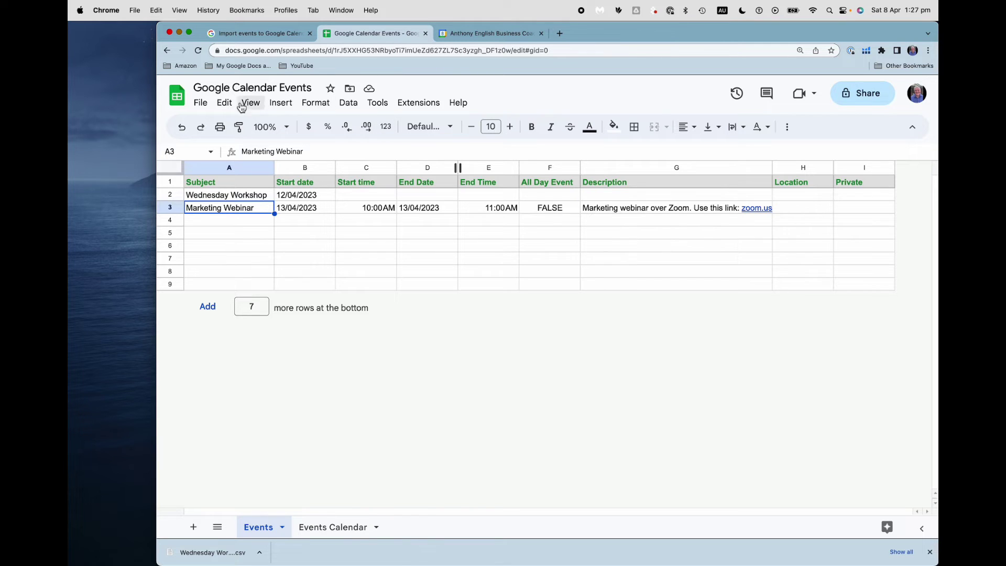
left_click(204, 108)
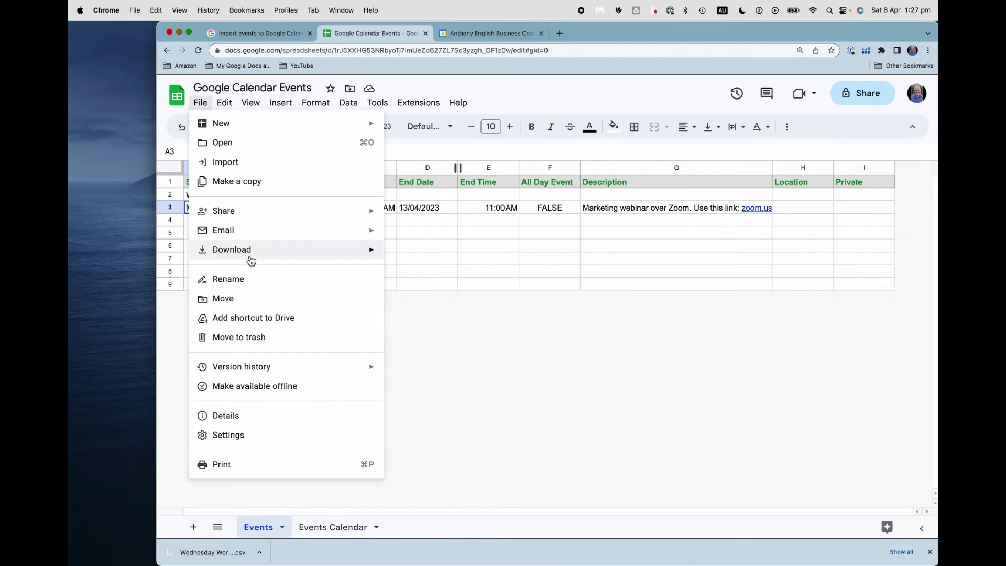
mouse_move(258, 260)
left_click(469, 335)
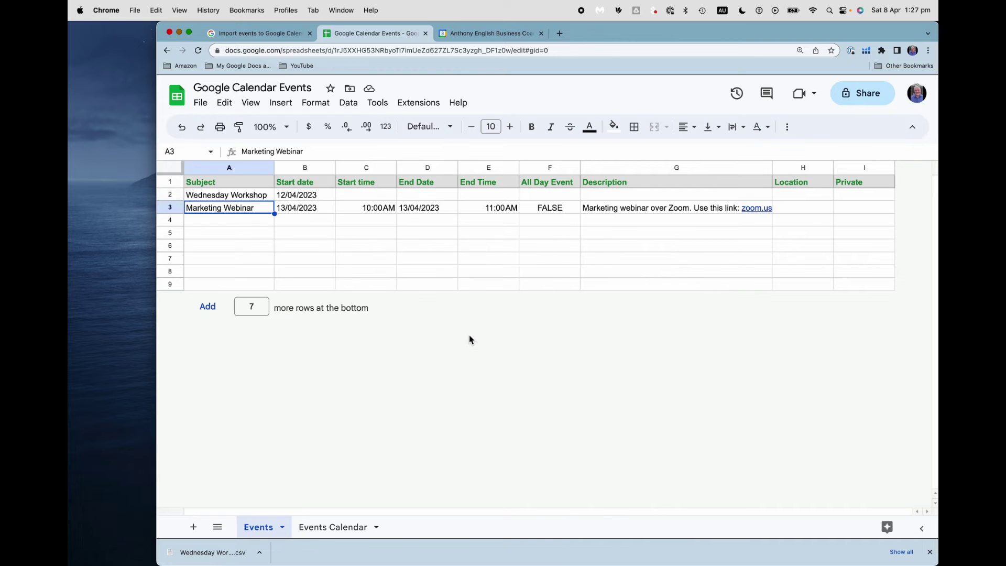
left_click(502, 268)
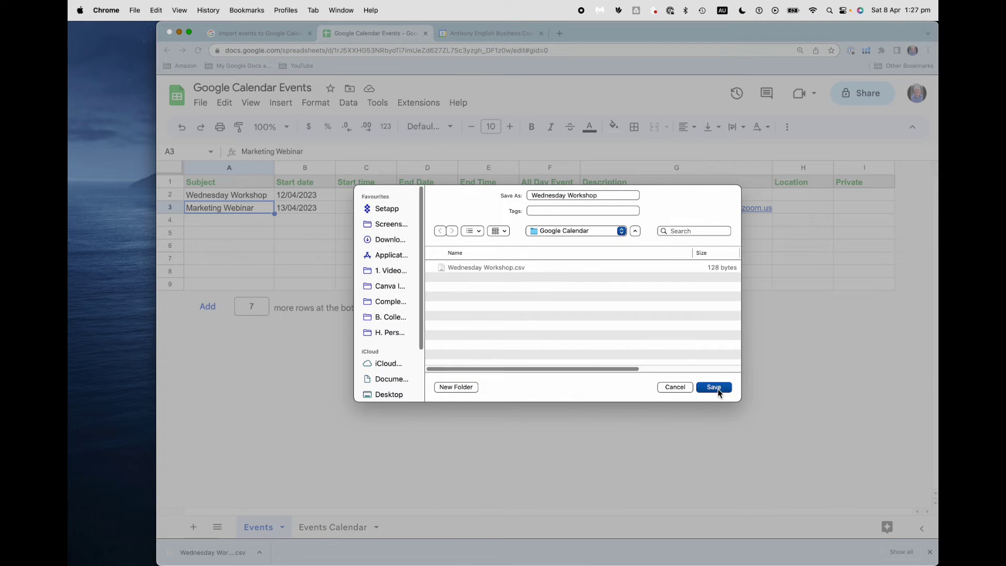
left_click(719, 392)
left_click(573, 348)
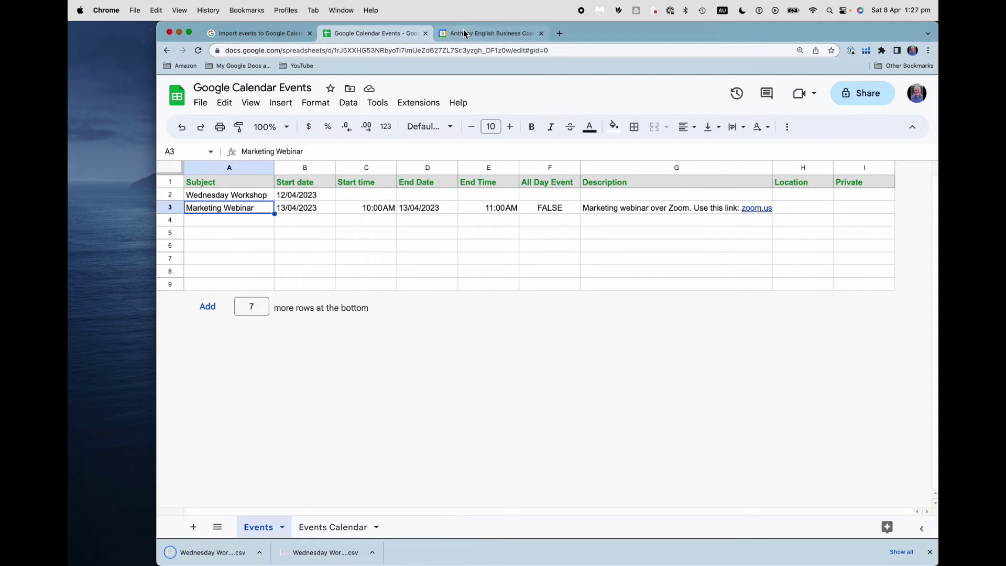
Step: Import the updated Wednesday Workshop.csv through the calendar's Import & export settings
left_click(465, 34)
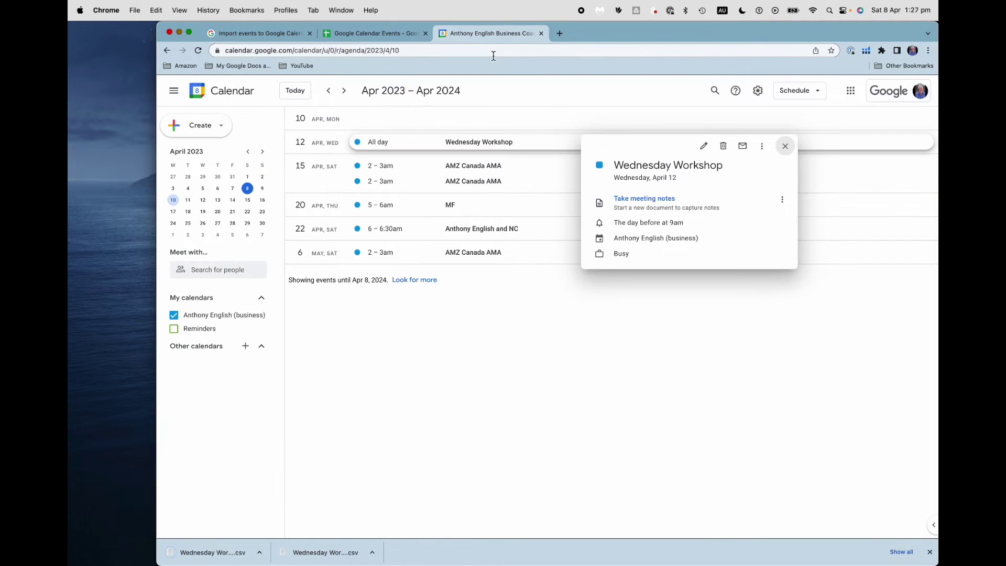
left_click(786, 147)
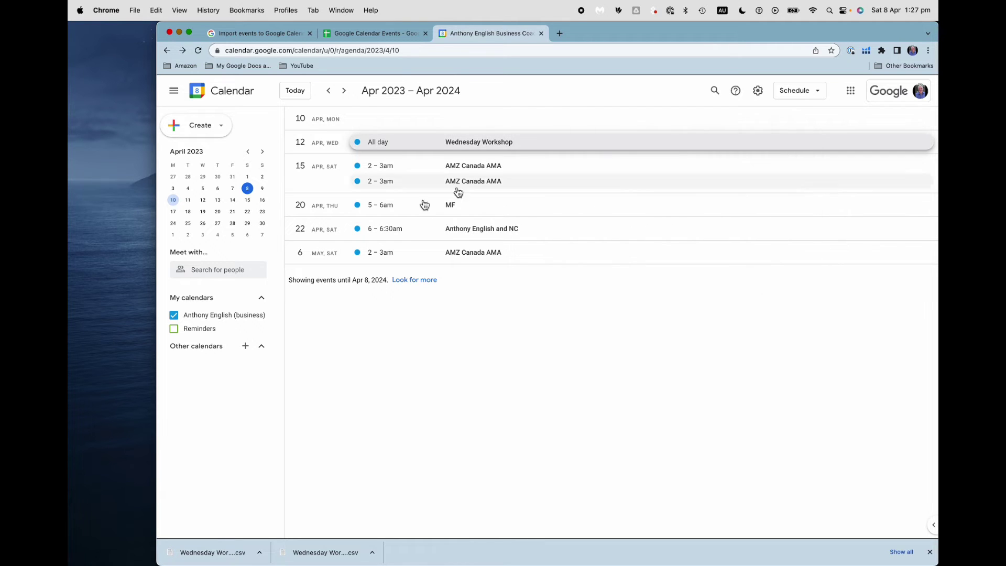
left_click(760, 94)
left_click(766, 111)
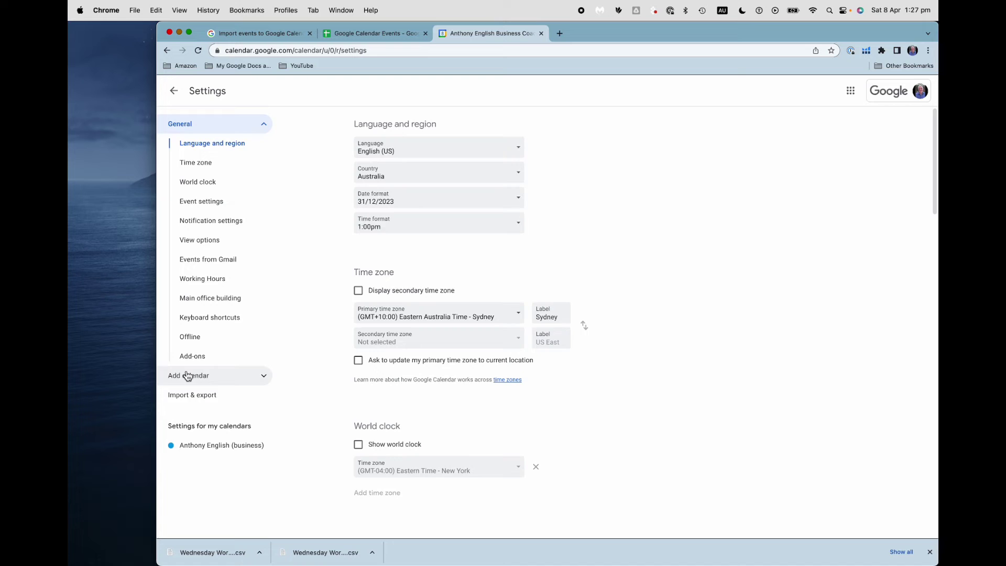
left_click(192, 395)
left_click(409, 150)
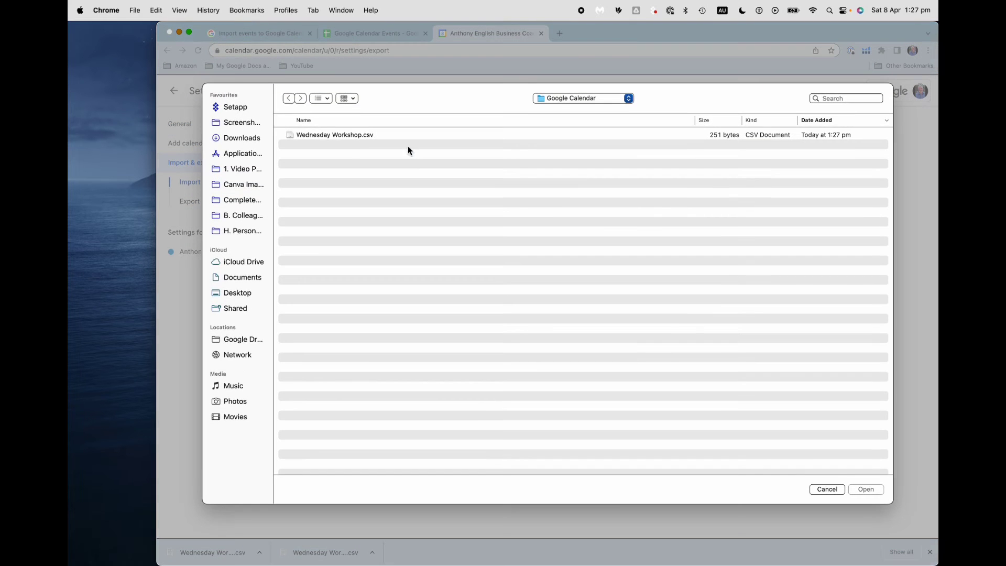
left_click(369, 136)
left_click(865, 490)
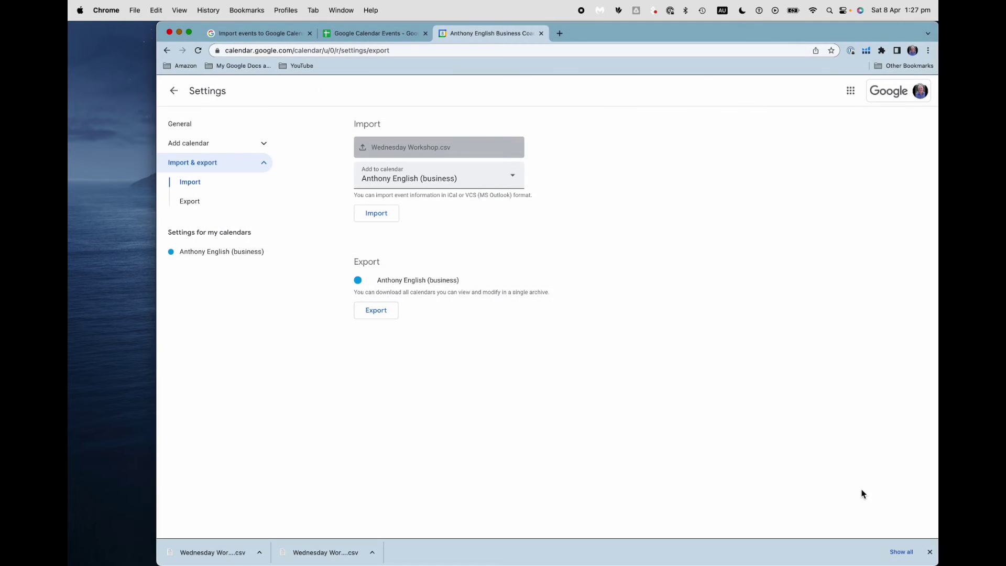
left_click(381, 214)
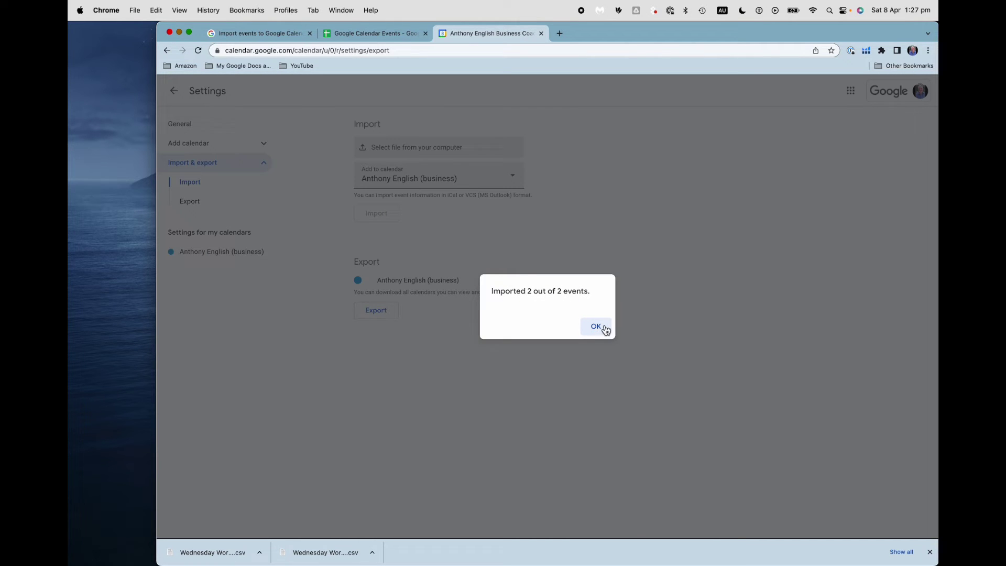
left_click(596, 327)
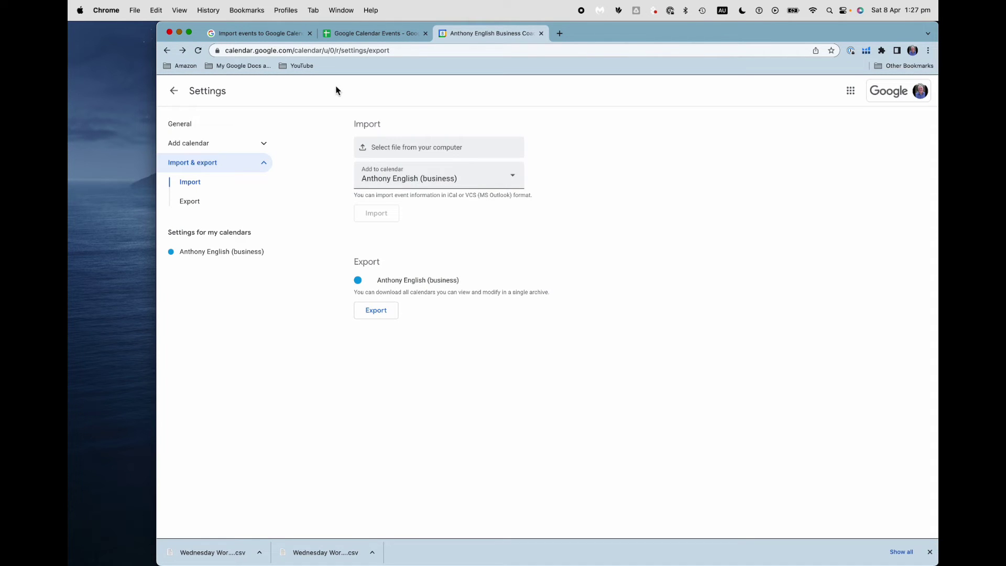
Step: Check the Marketing Webinar event on Thursday, April 13 in the schedule
left_click(174, 92)
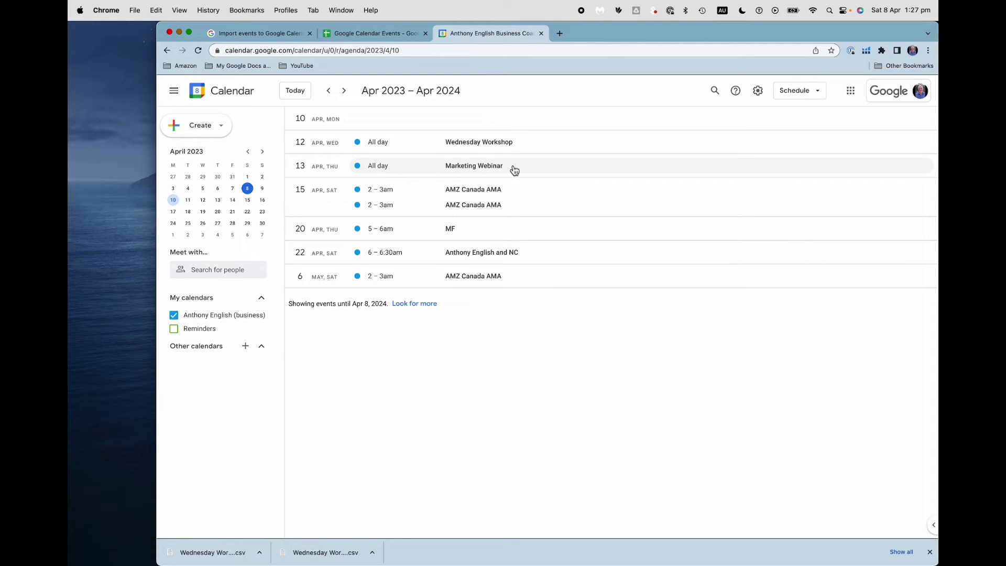
left_click(573, 168)
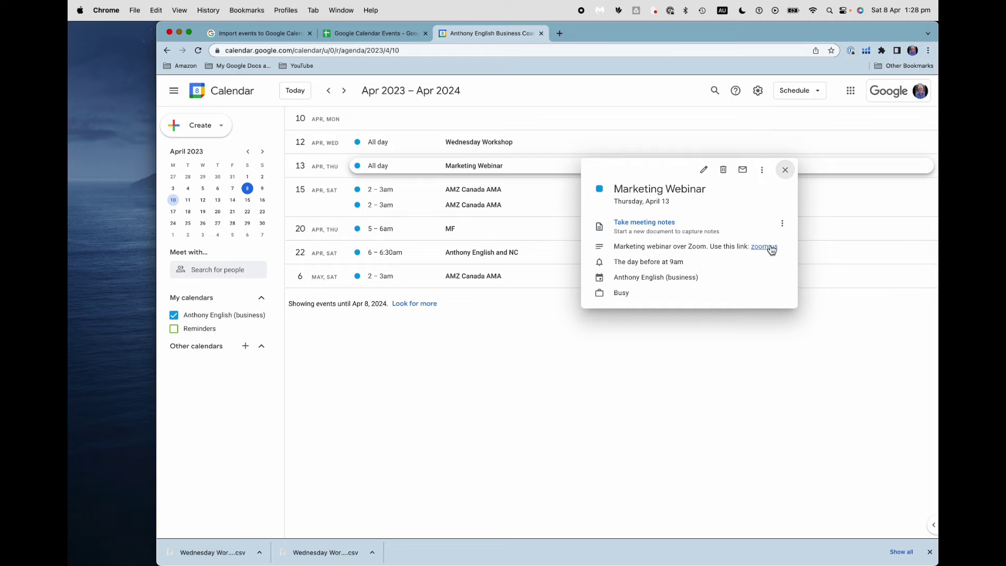
left_click(788, 175)
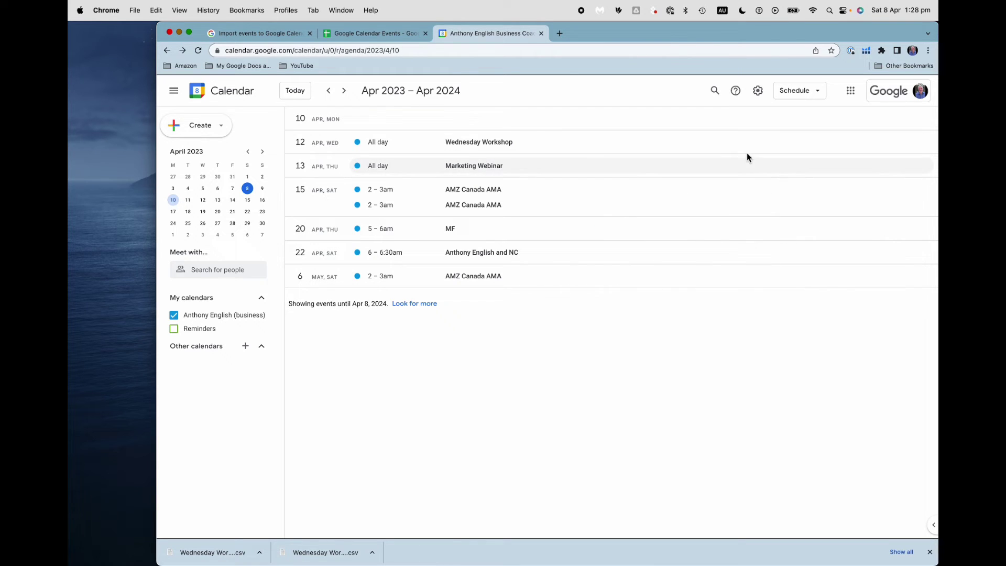
Step: Fill subjects A4 through A7 with Wednesday Workshop
left_click(378, 34)
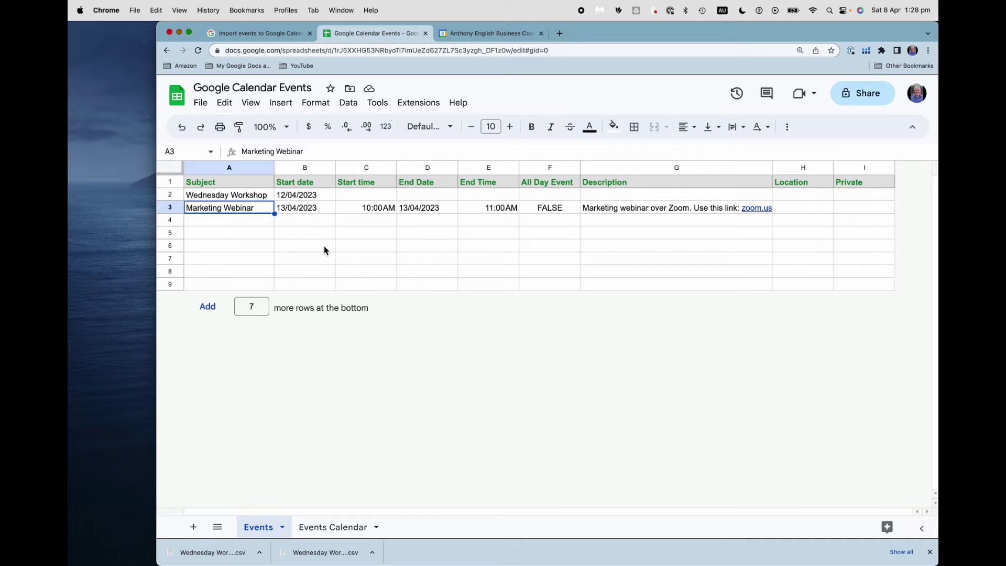
key("Down")
type("Wednesday")
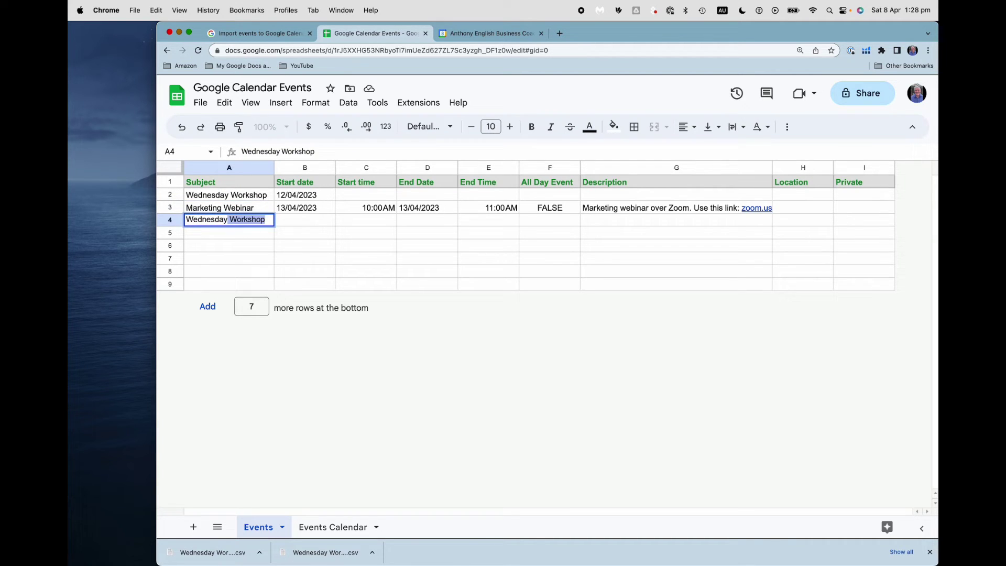
key("Return")
type("W")
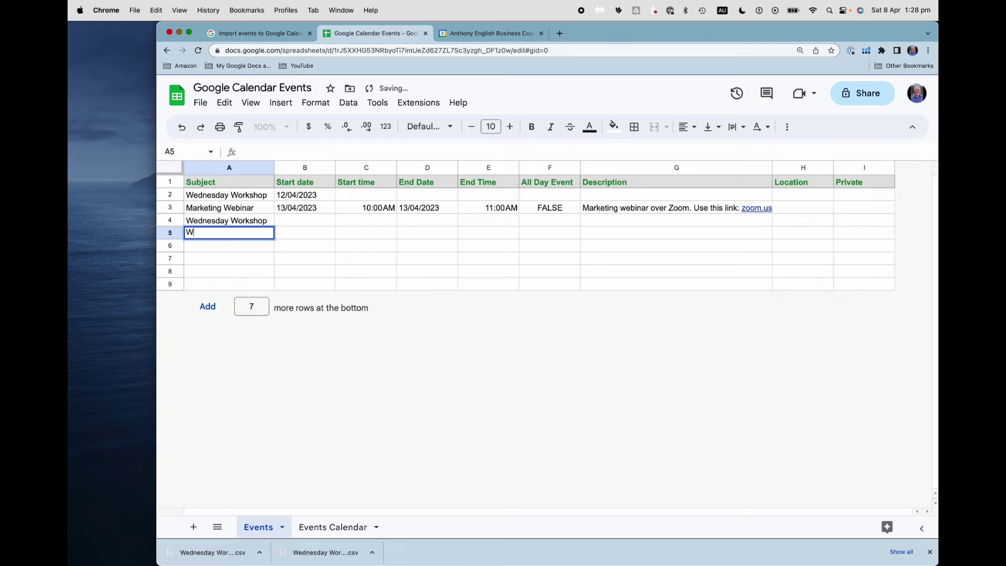
key("Return")
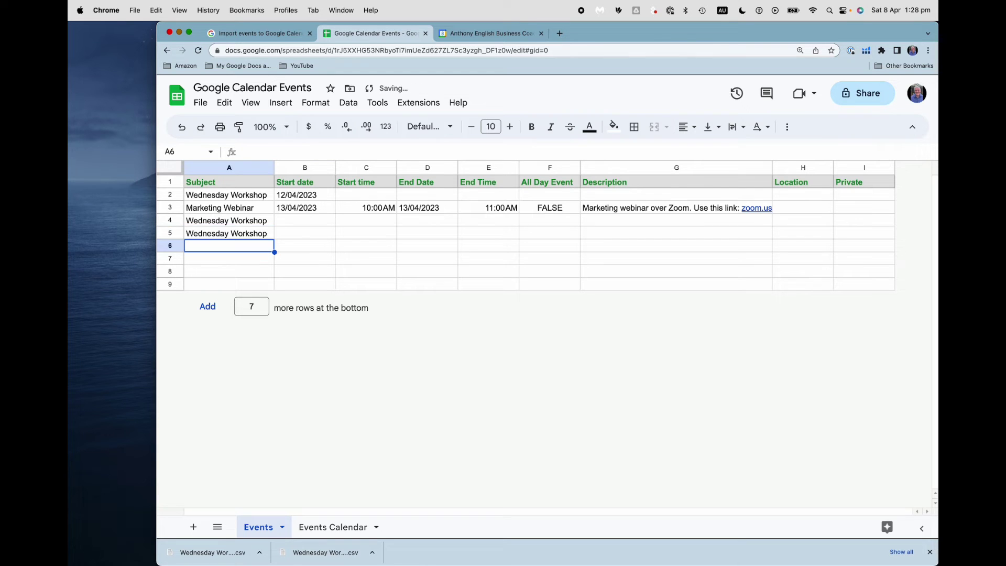
type("Wednesday Workshop")
key("Return")
type("Workshop")
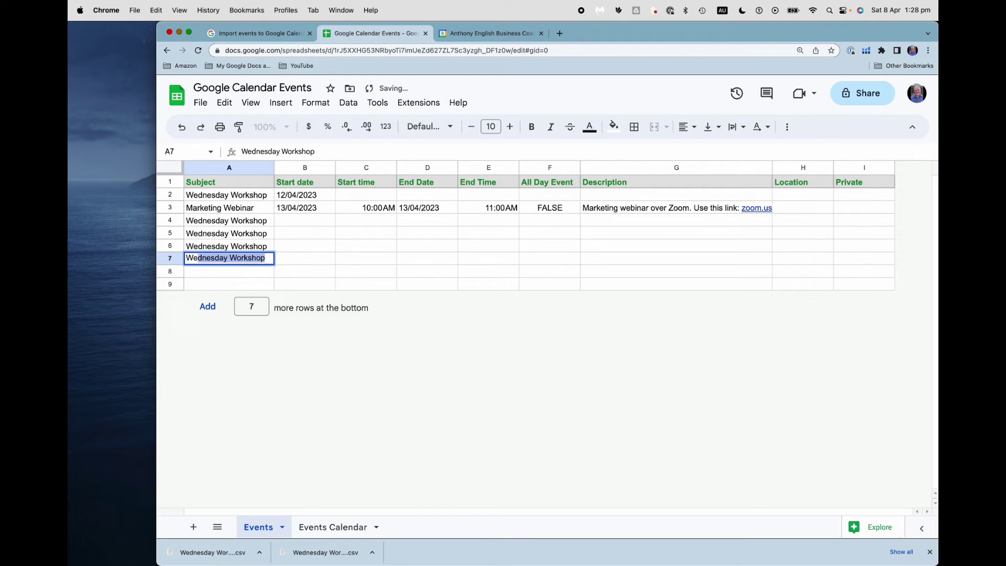
key("Return")
Step: Enter start dates 19/04/2023 in B4 and 26/04/2023 in B5
left_click(302, 212)
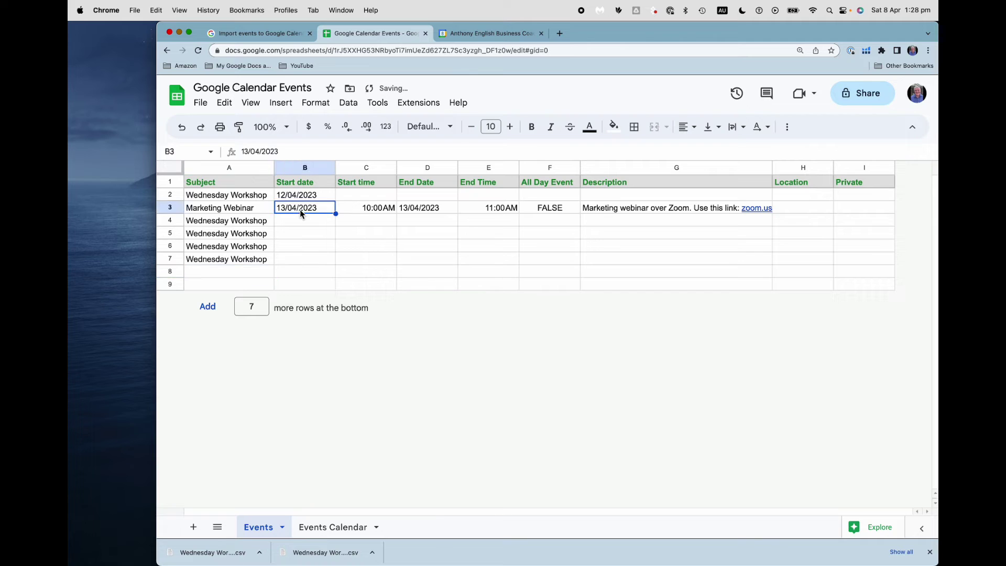
left_click(302, 223)
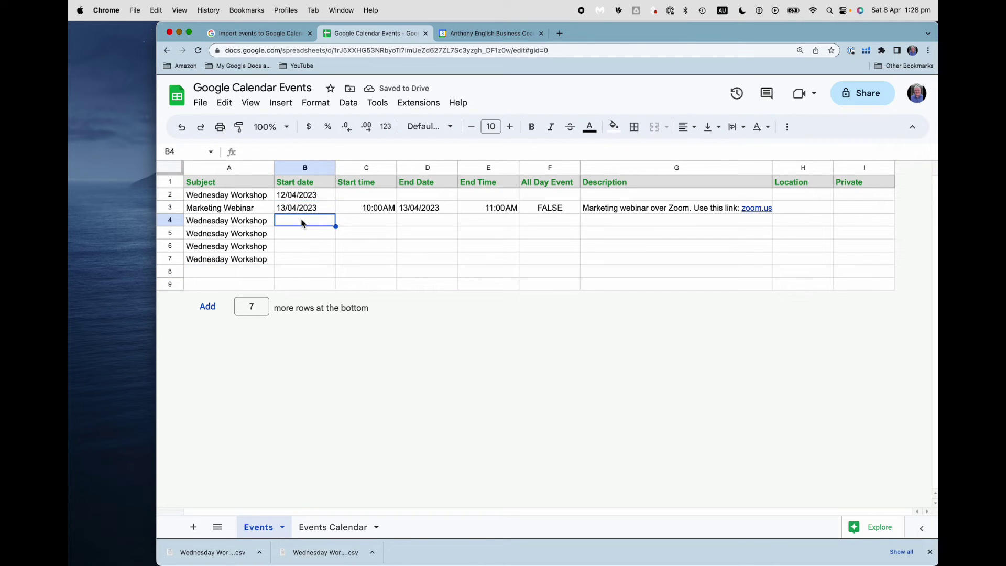
type("19/")
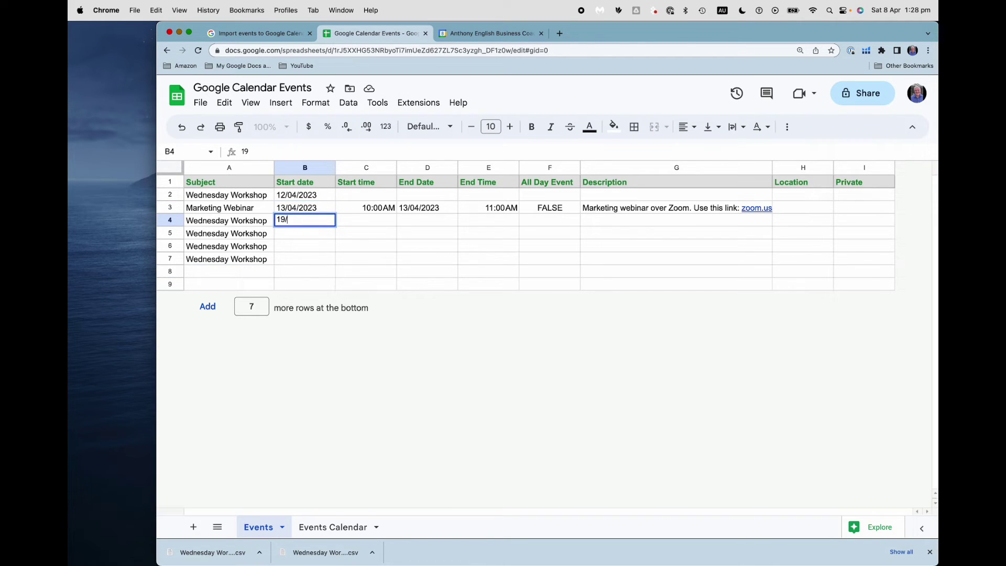
type("04/2023")
key("Return")
type("26")
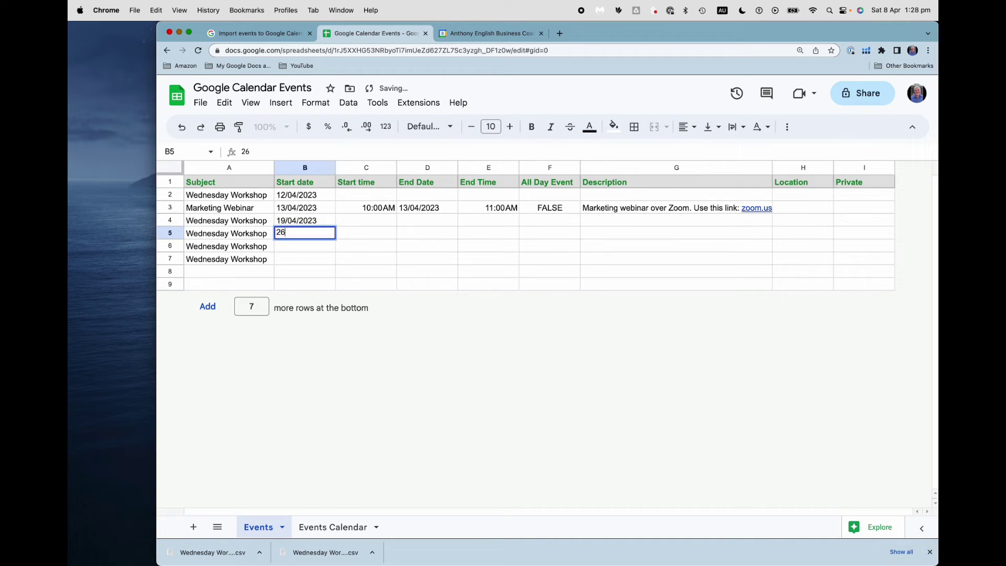
type("/04/2023")
key("Return")
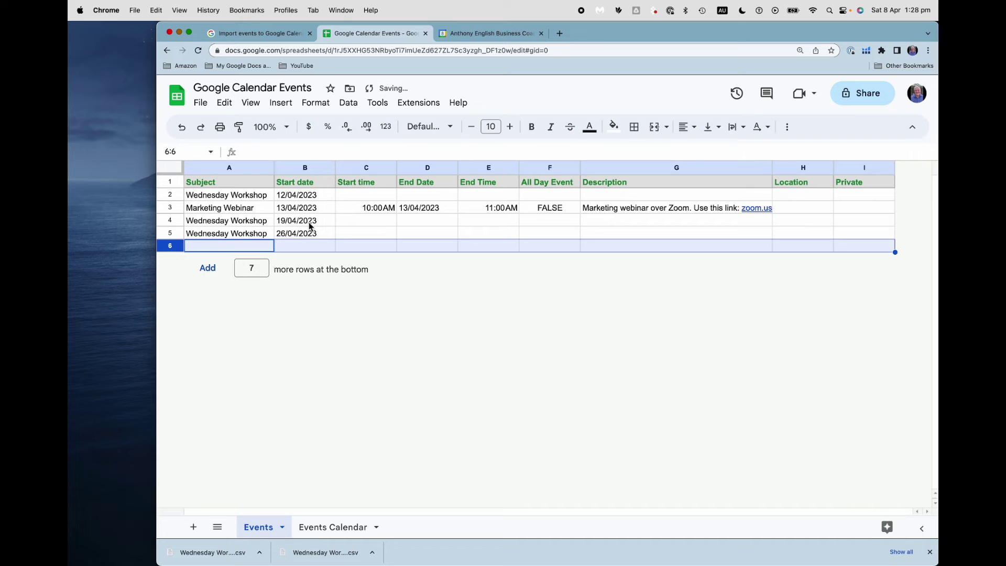
Step: Give the first workshop a 10:00am start time and end date formula =B2
left_click(309, 221)
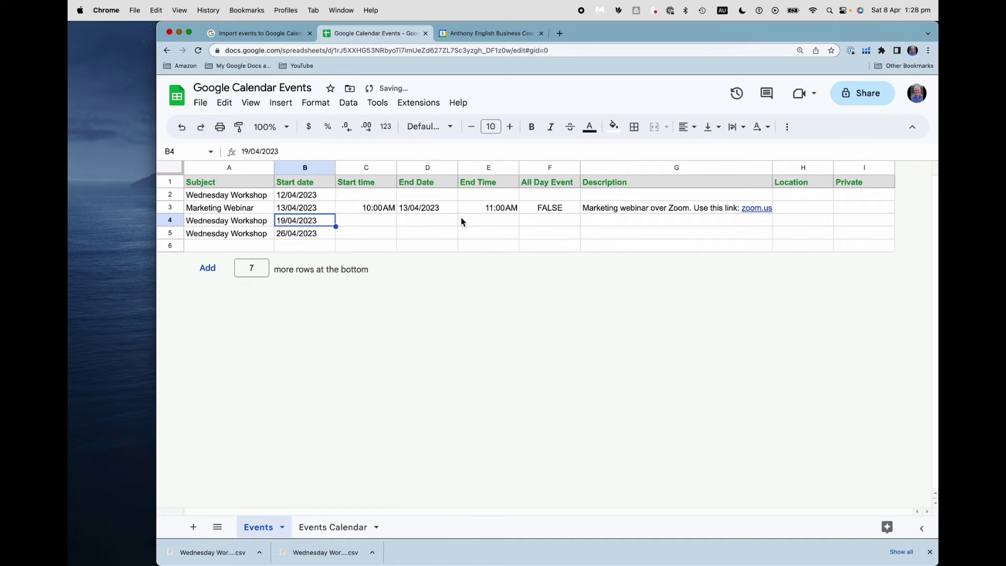
left_click(356, 195)
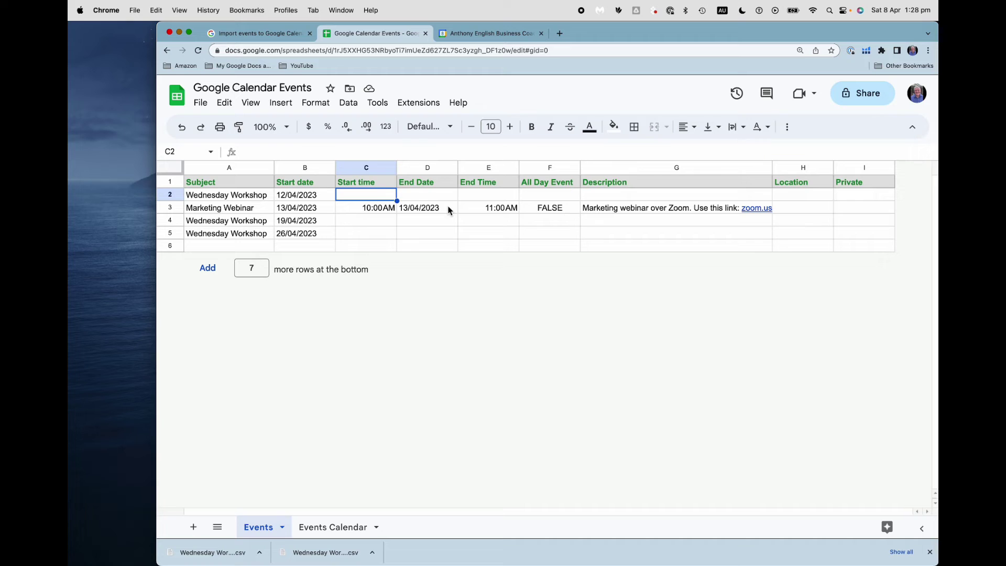
type("10:0")
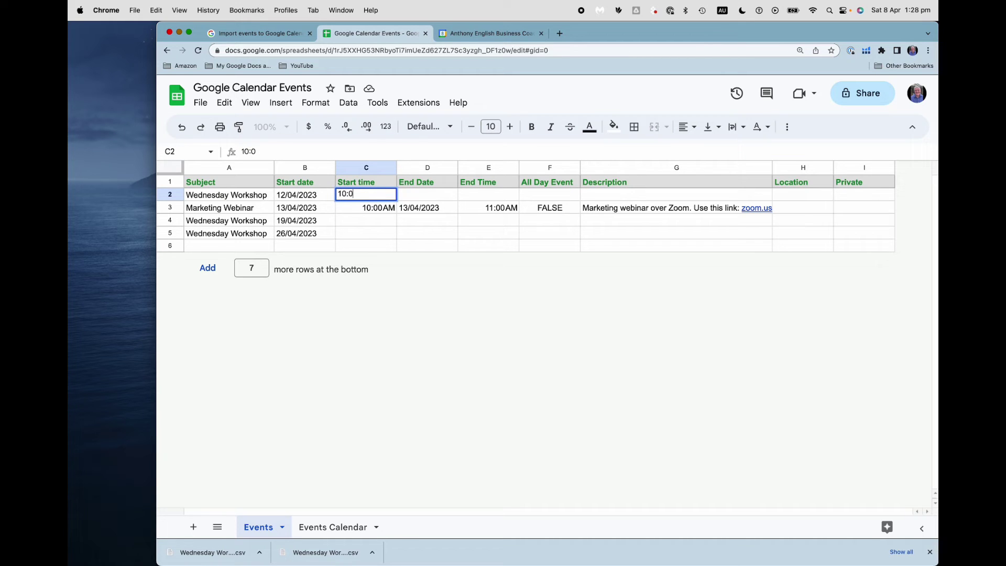
type("0am")
key("Tab")
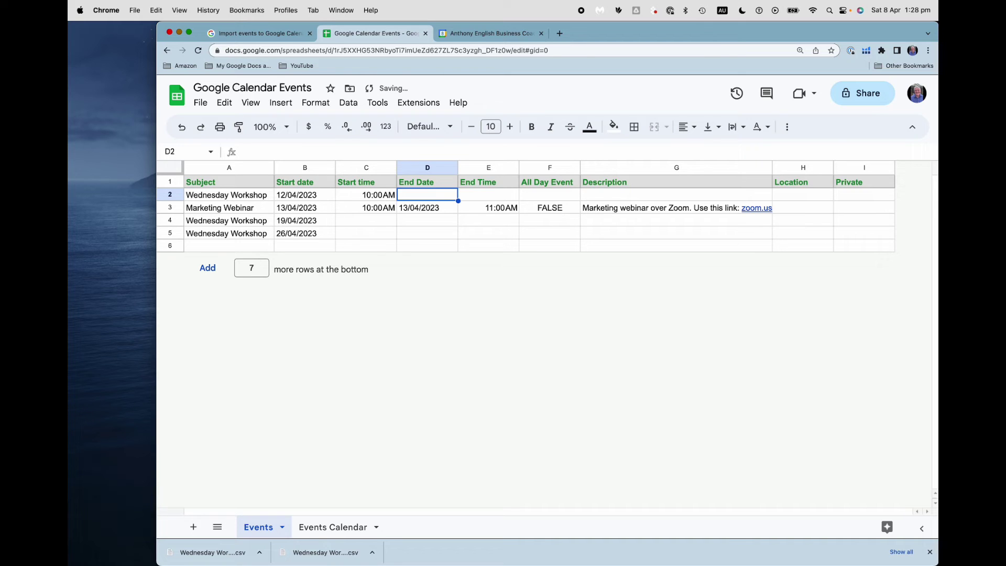
type("=")
key("Left")
key("Left")
key("Return")
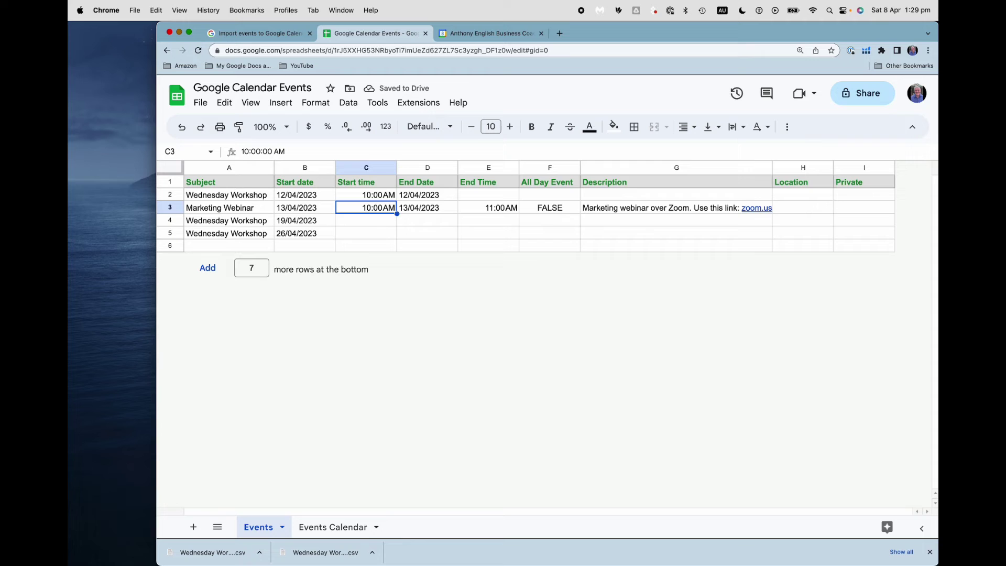
Step: Give row 4 a 10:00 start time and end date formula =B4
left_click(366, 220)
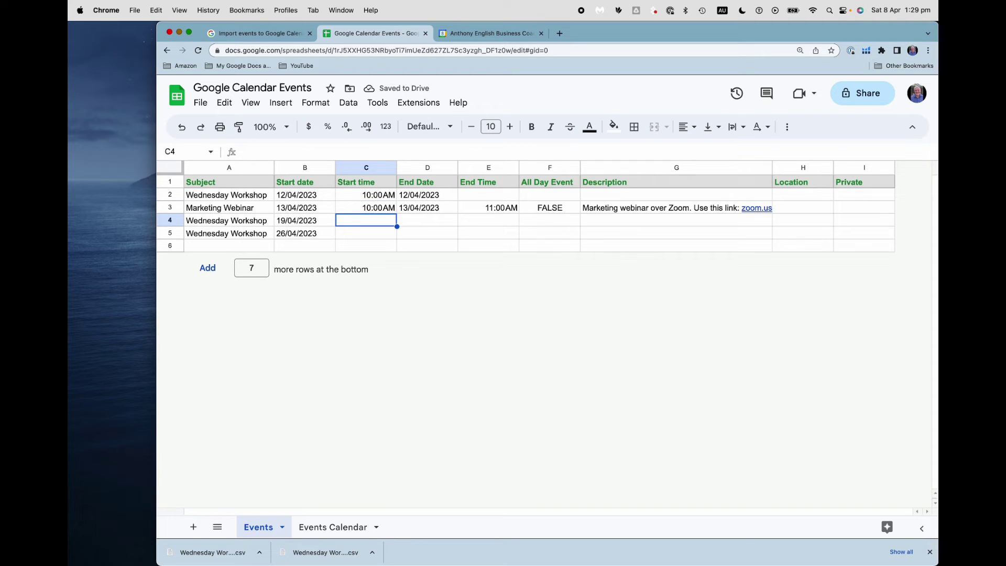
type("10:00A")
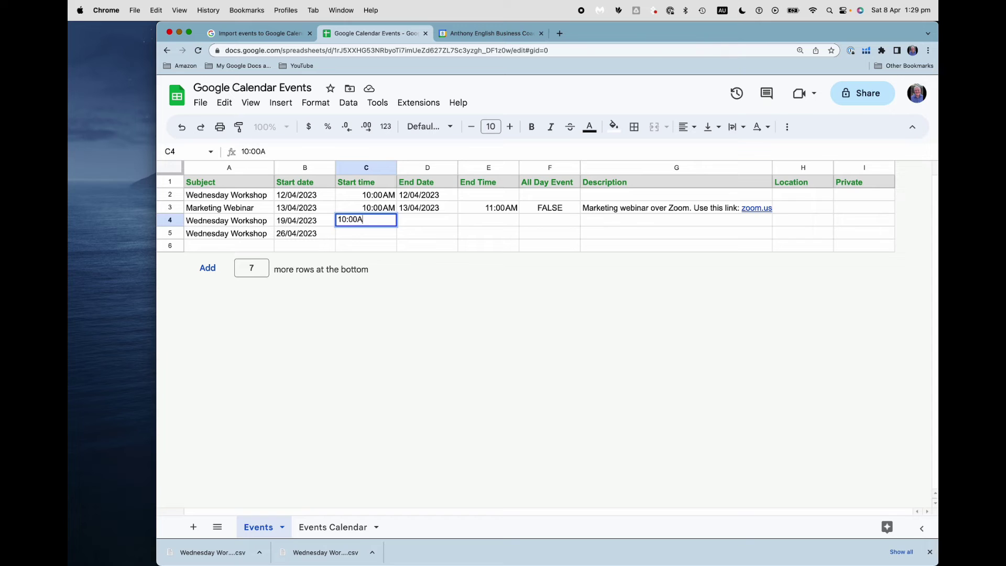
key("Tab")
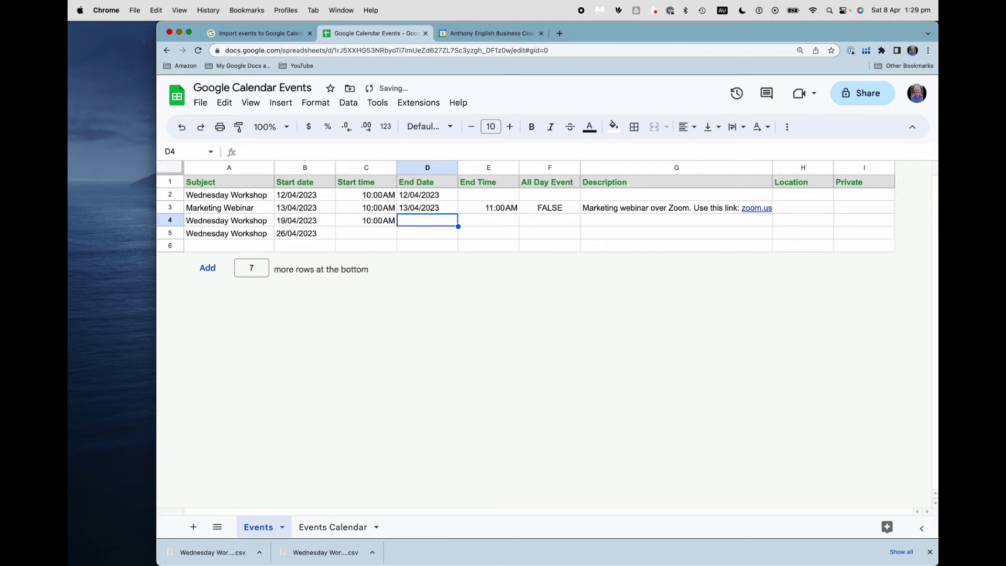
type("=")
key("Left")
key("Left")
key("Return")
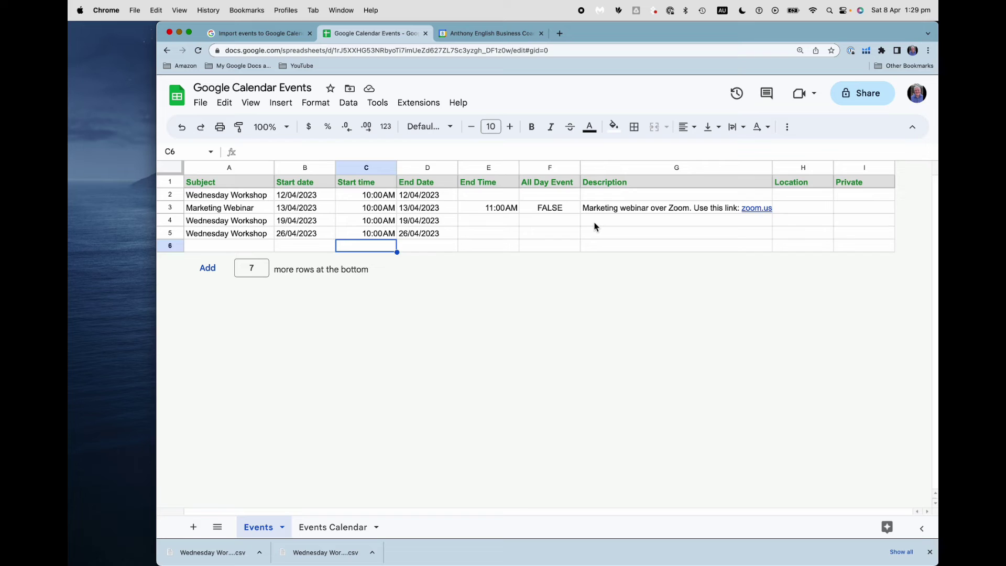
Step: Label the workshop descriptions Week 1, Week 2 and Week 3
left_click(595, 226)
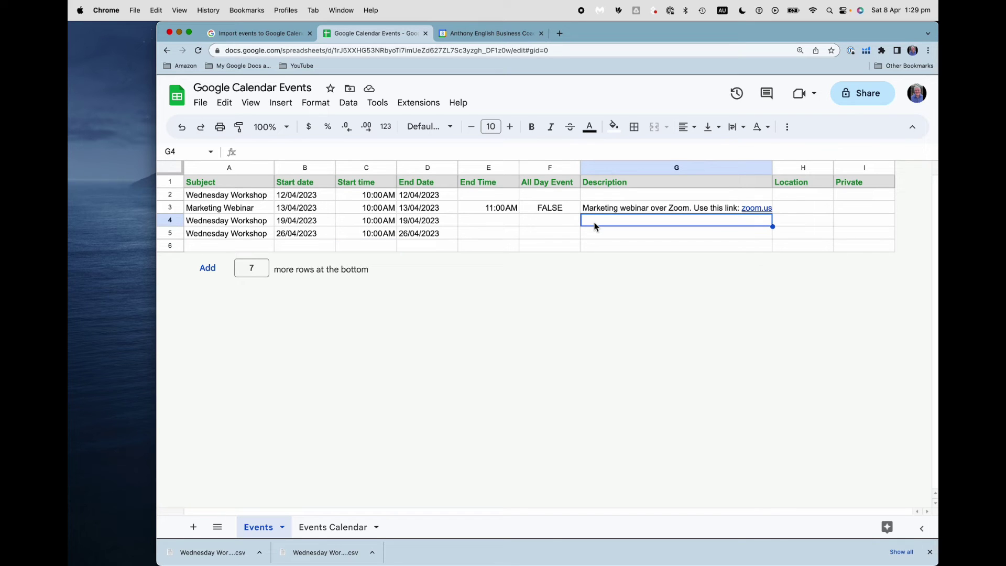
key("Up")
key("Up")
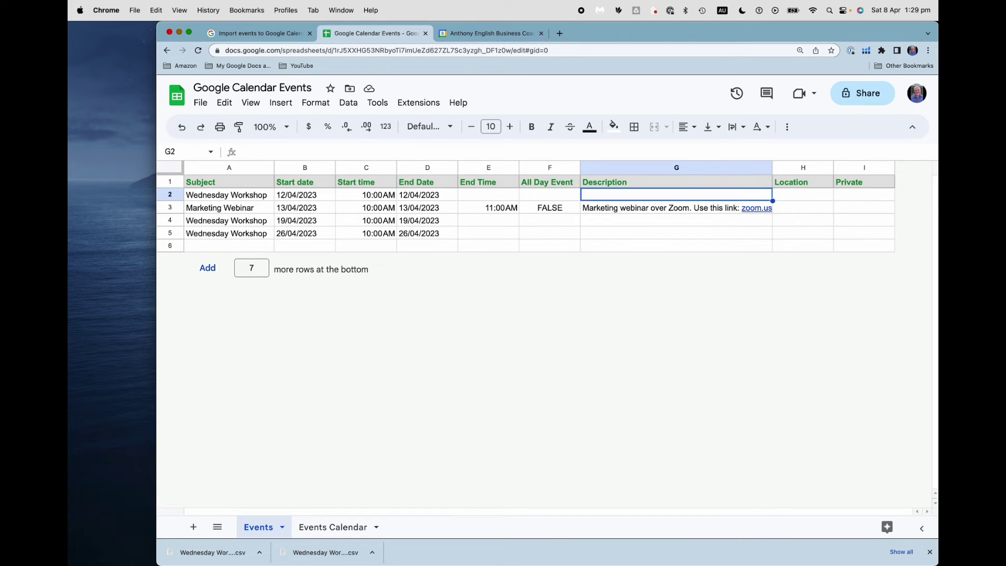
type("Week 1")
key("Return")
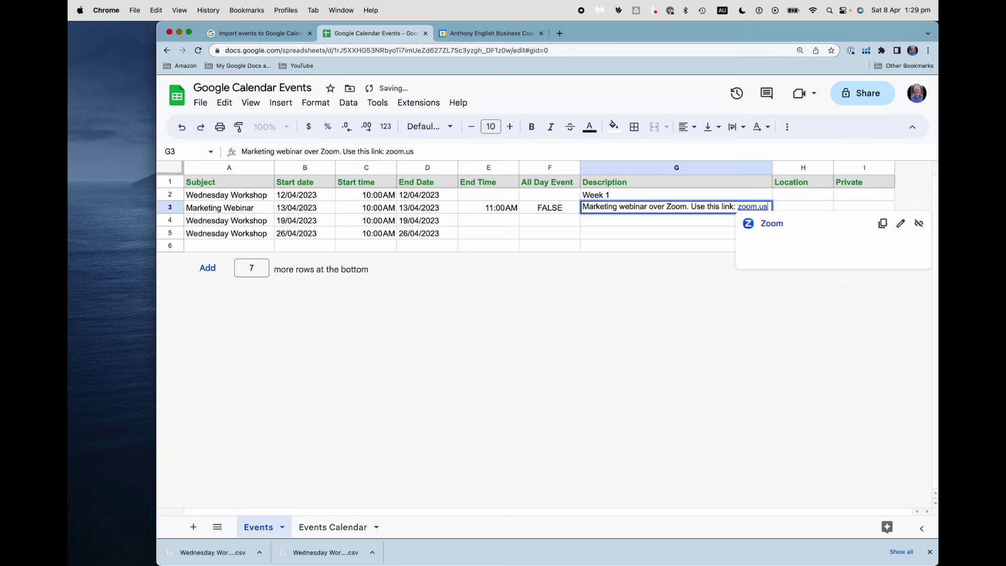
key("Down")
type("Week 2")
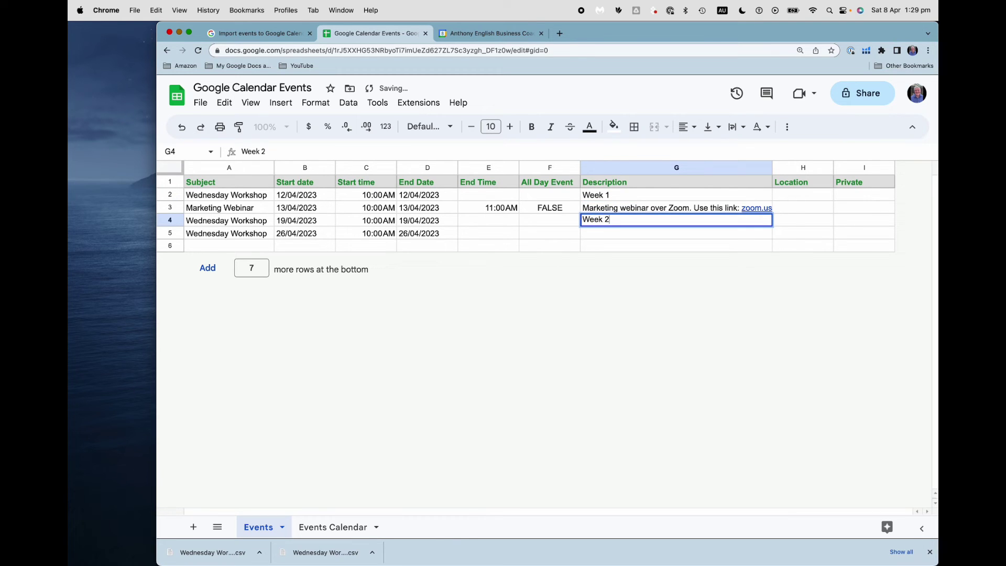
key("Return")
type("Week 3")
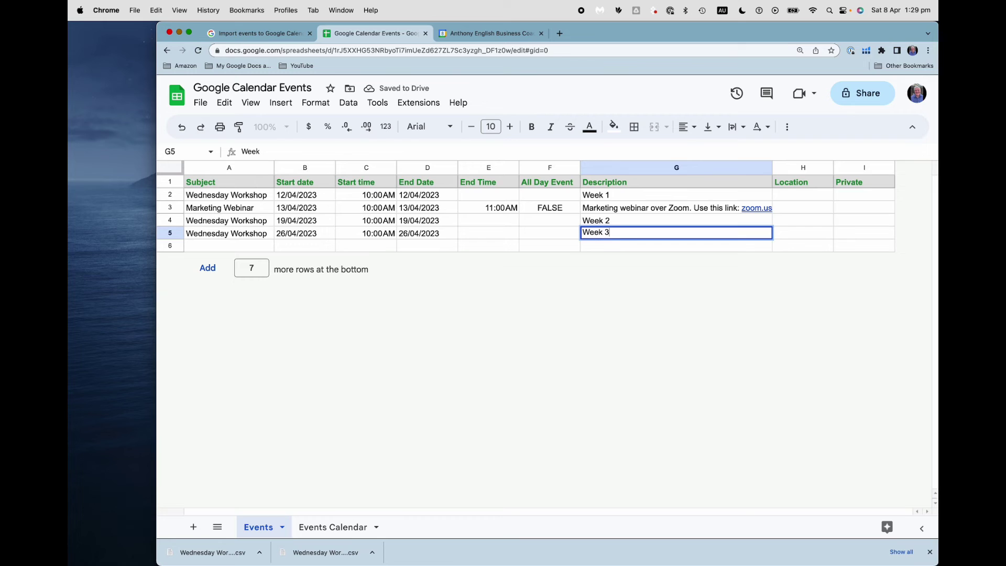
key("Return")
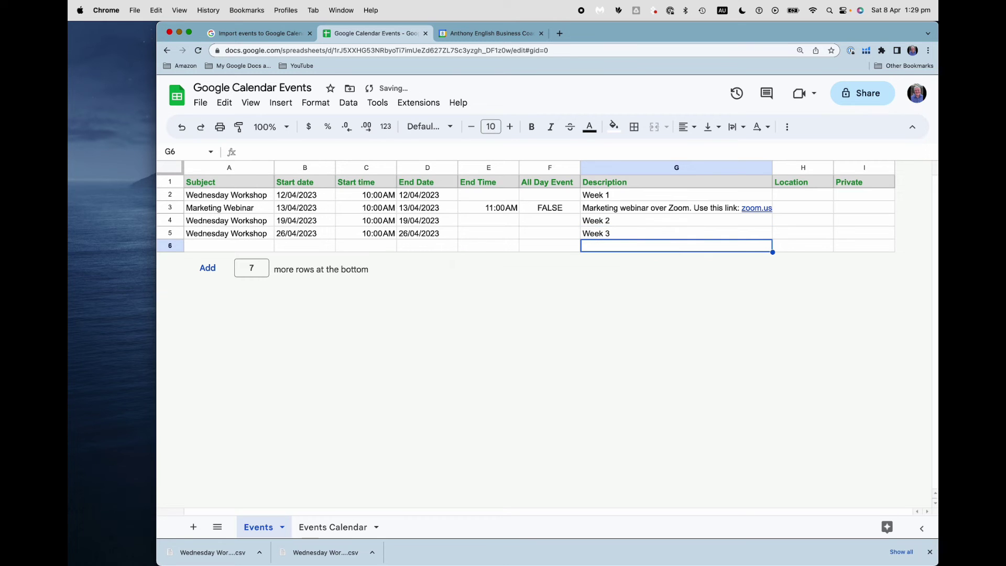
Step: Enter Sydney Opera House as the workshop location
left_click(793, 212)
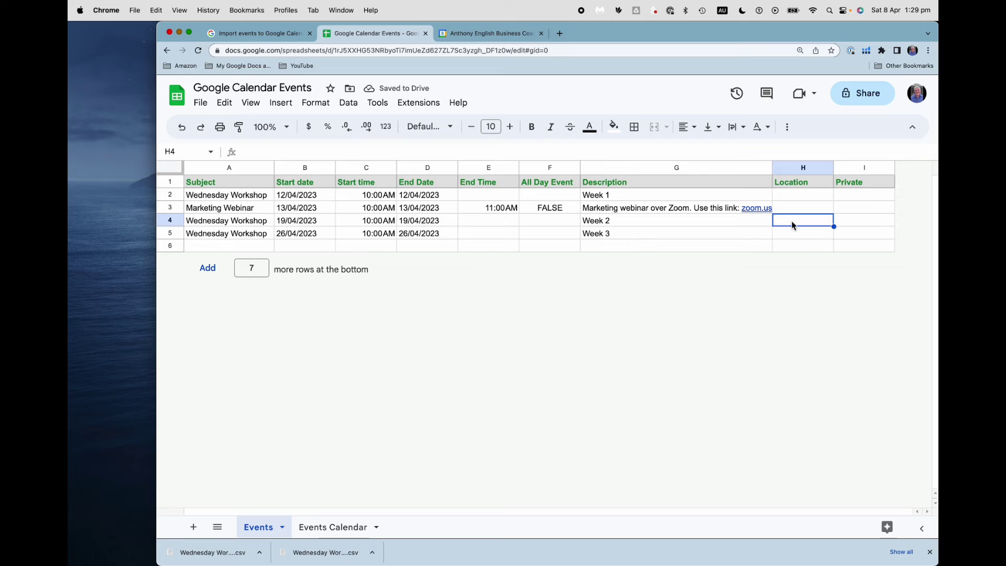
type("Sydney Op")
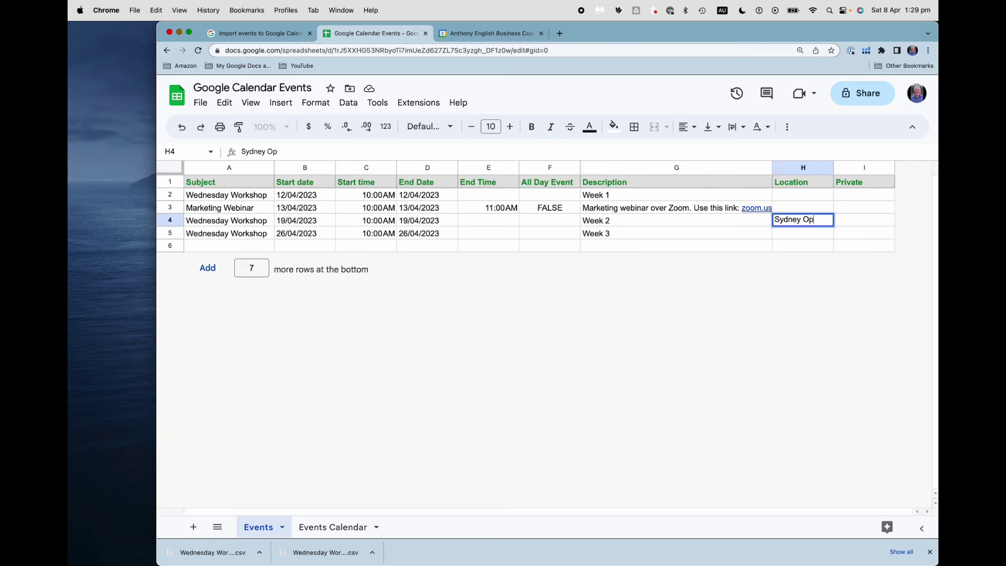
type("era Hou")
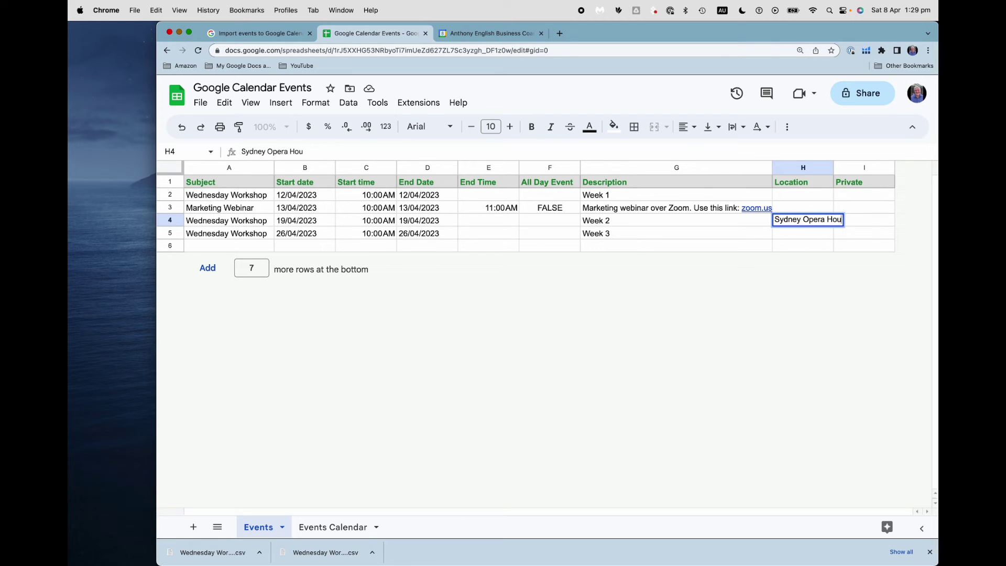
type("se")
key("Return")
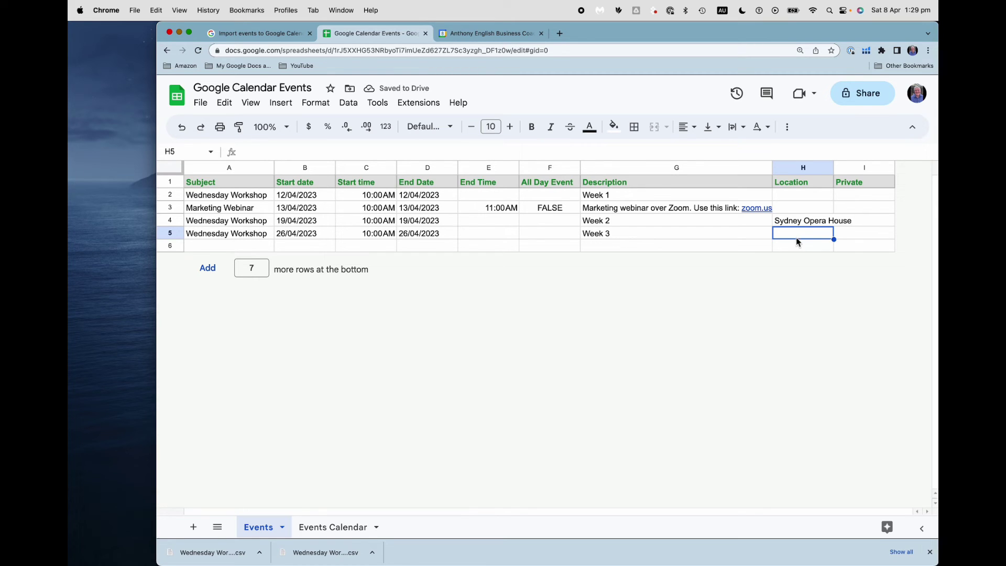
Step: Download the updated Events sheet, with three Wednesday Workshop rows, as a .csv file
left_click(199, 109)
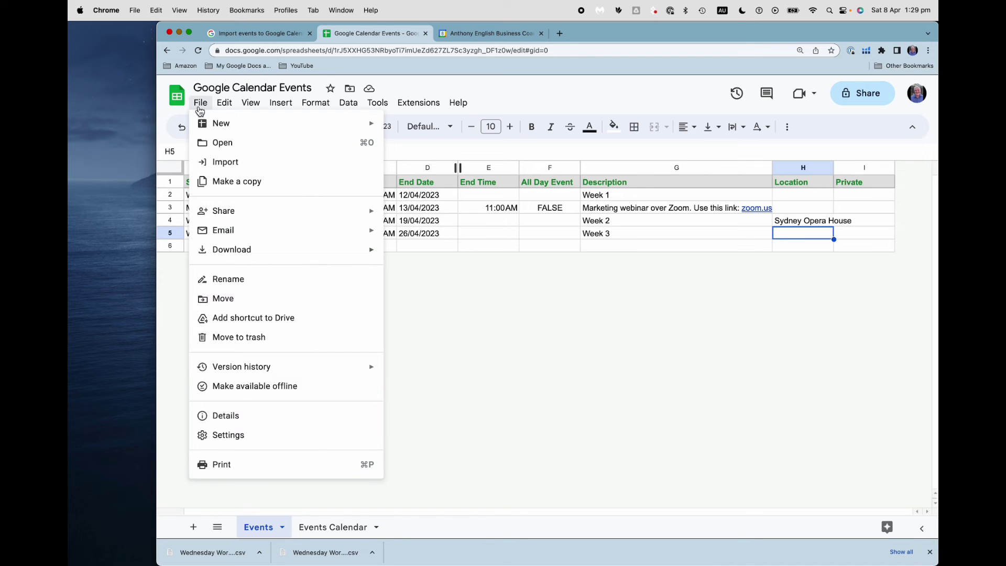
mouse_move(247, 251)
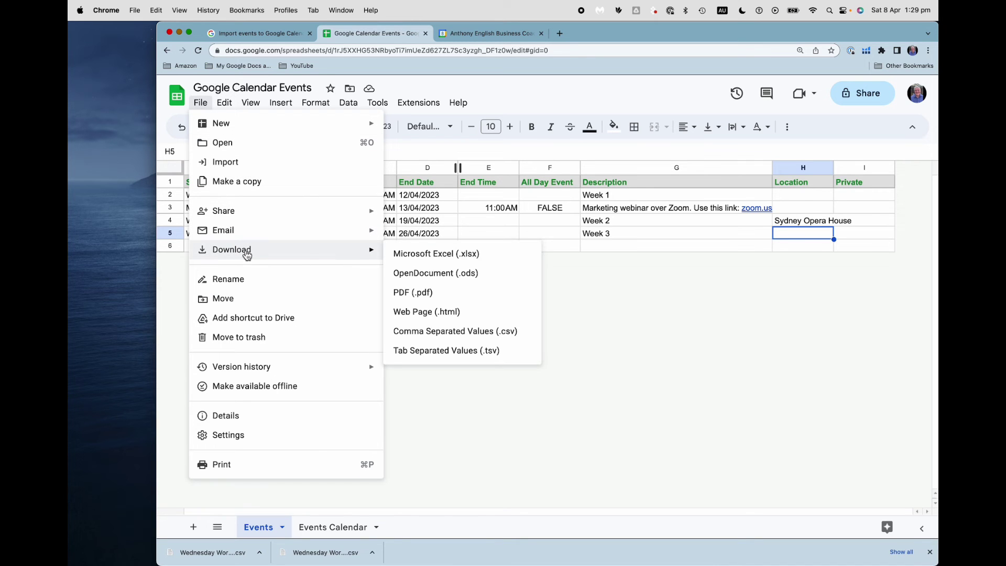
left_click(427, 330)
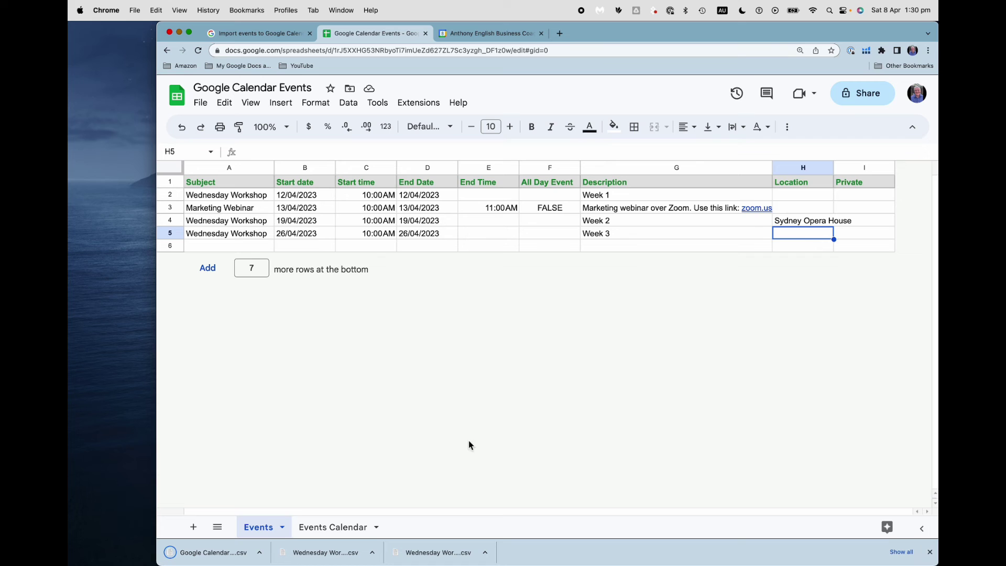
Step: Import Google Calendar Events.csv via Calendar's Import & export settings, adding all 4 events
left_click(486, 33)
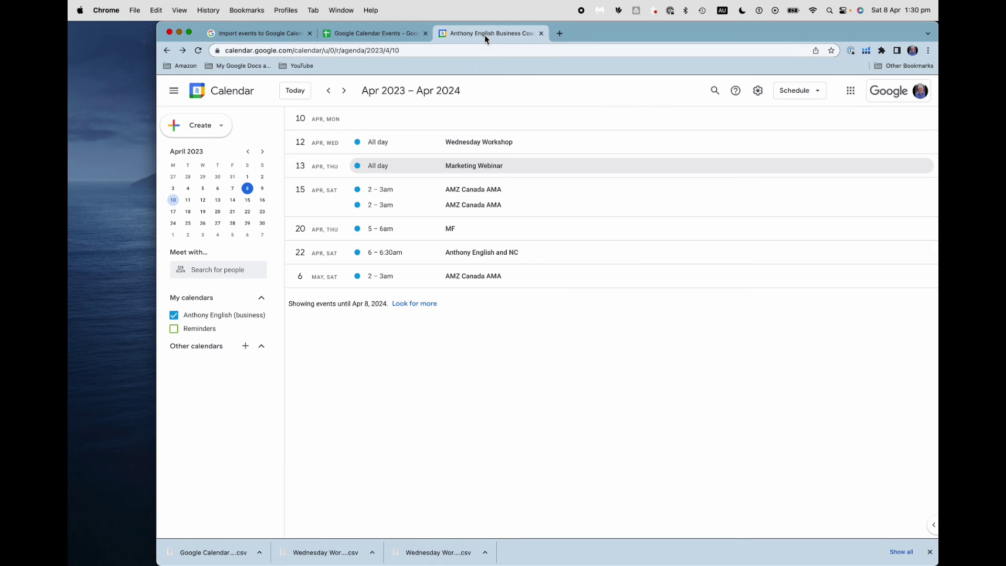
left_click(759, 91)
left_click(769, 112)
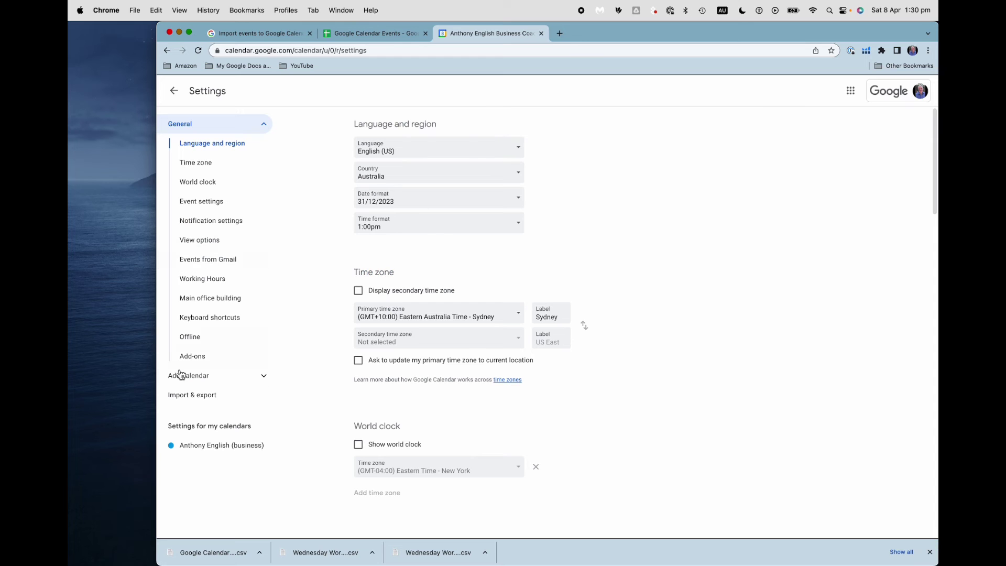
left_click(202, 395)
left_click(390, 148)
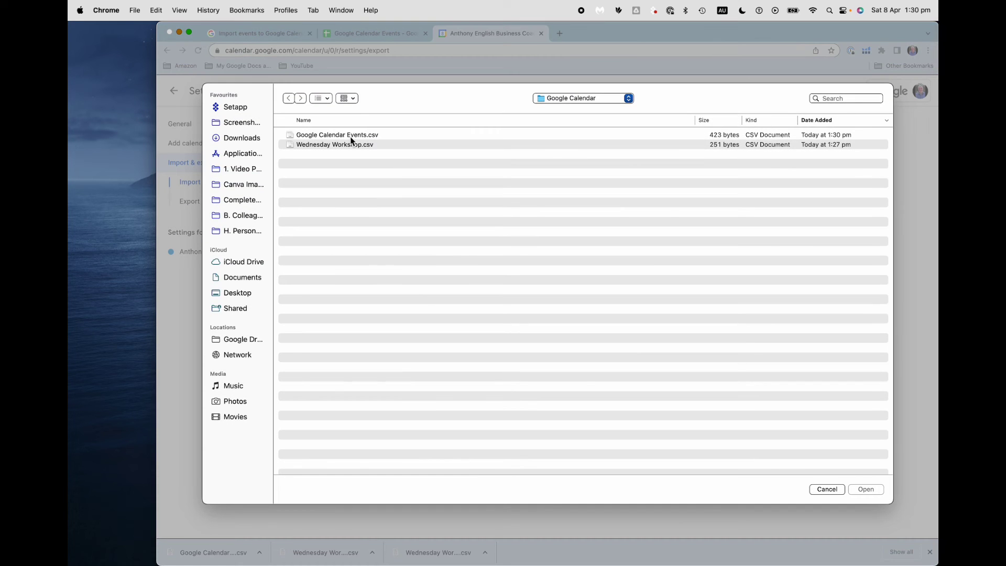
left_click(351, 136)
left_click(867, 491)
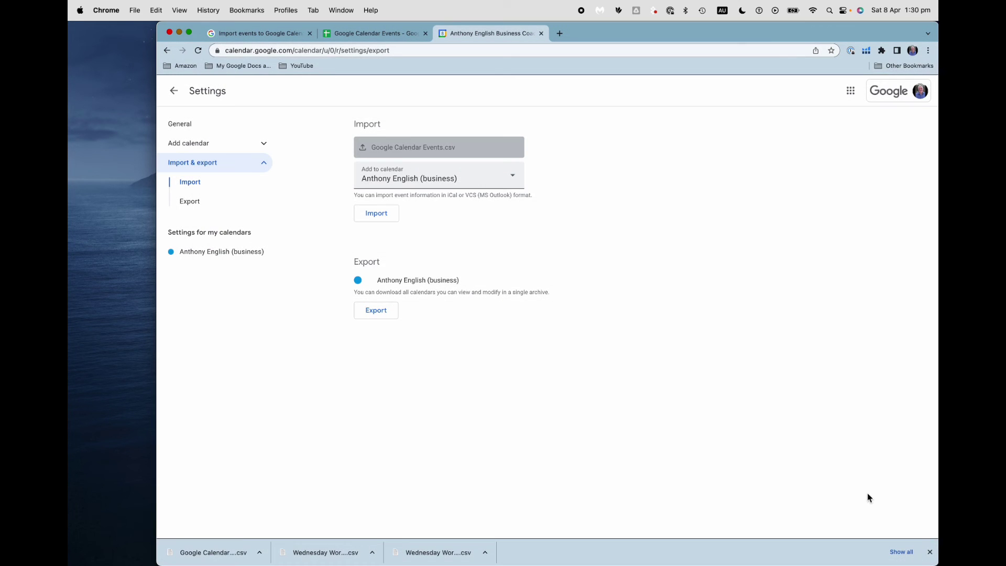
left_click(380, 215)
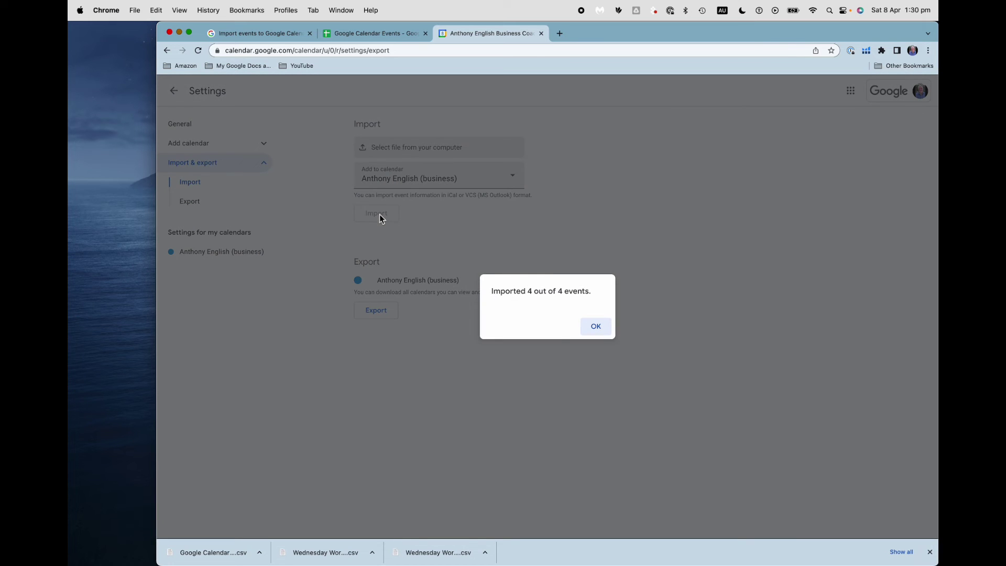
left_click(603, 328)
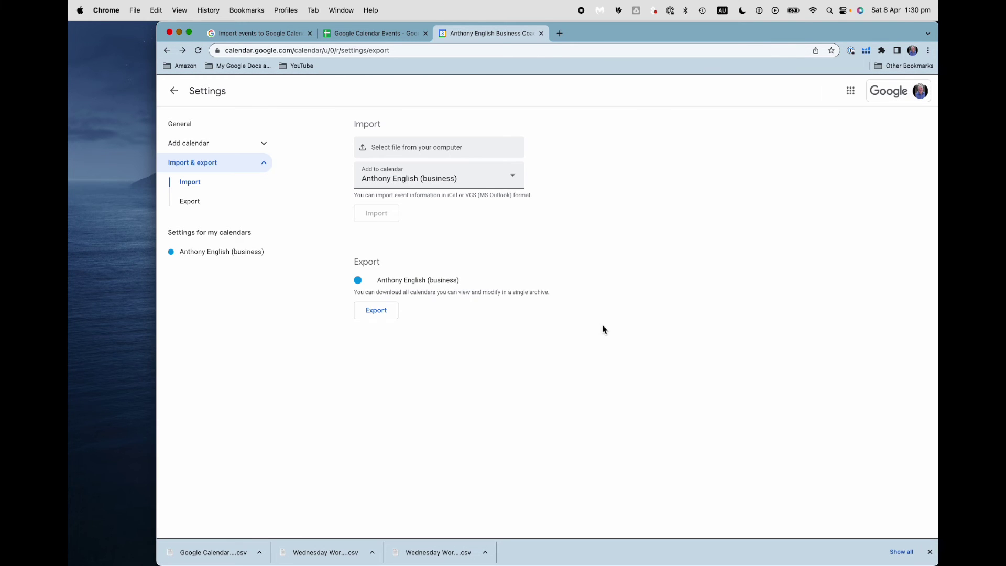
Step: Open the April 19 Wednesday Workshop and show its Sydney Opera House location in Google Maps
left_click(173, 91)
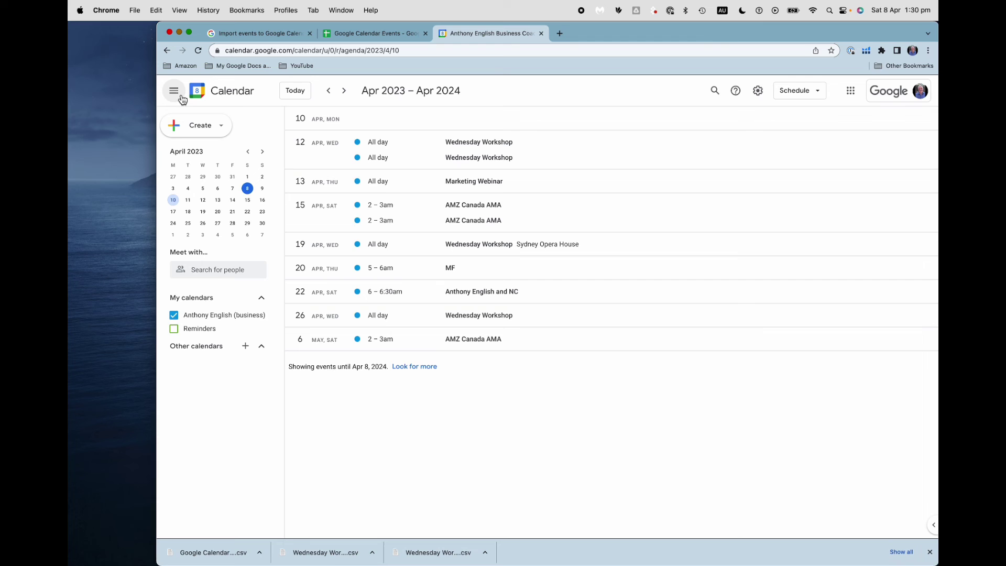
left_click(555, 253)
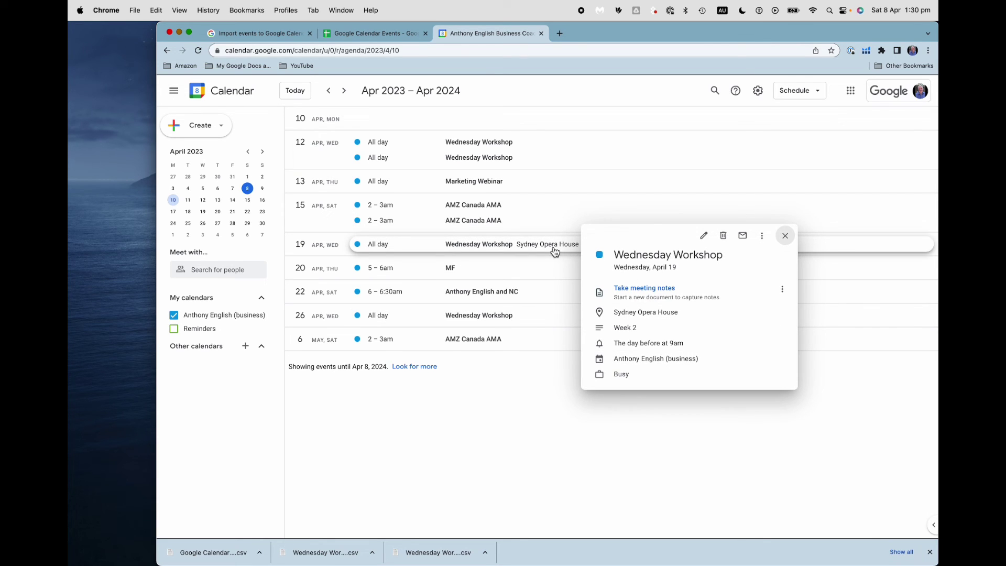
left_click(676, 316)
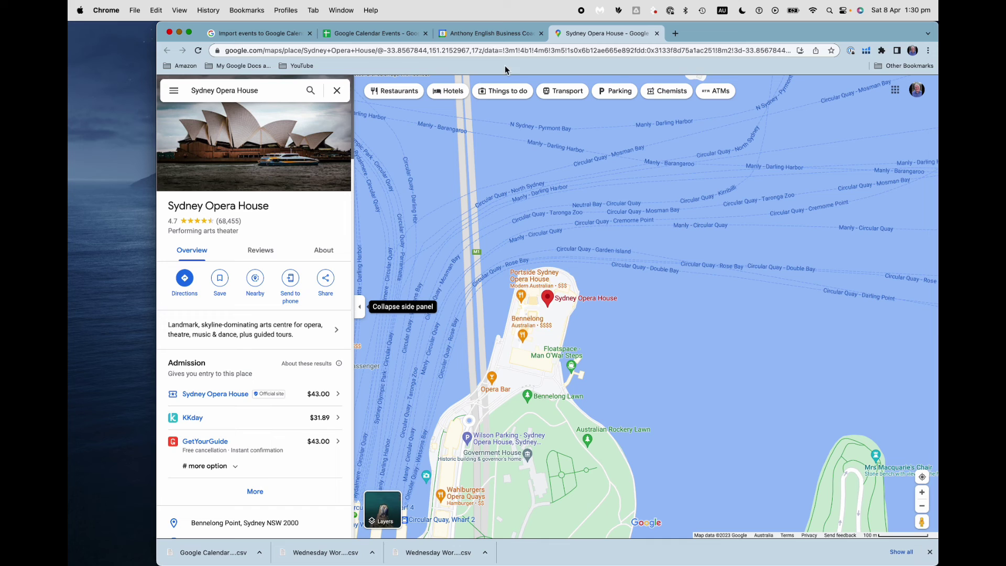
Step: Return to the Calendar schedule and close the Wednesday Workshop details card
left_click(484, 36)
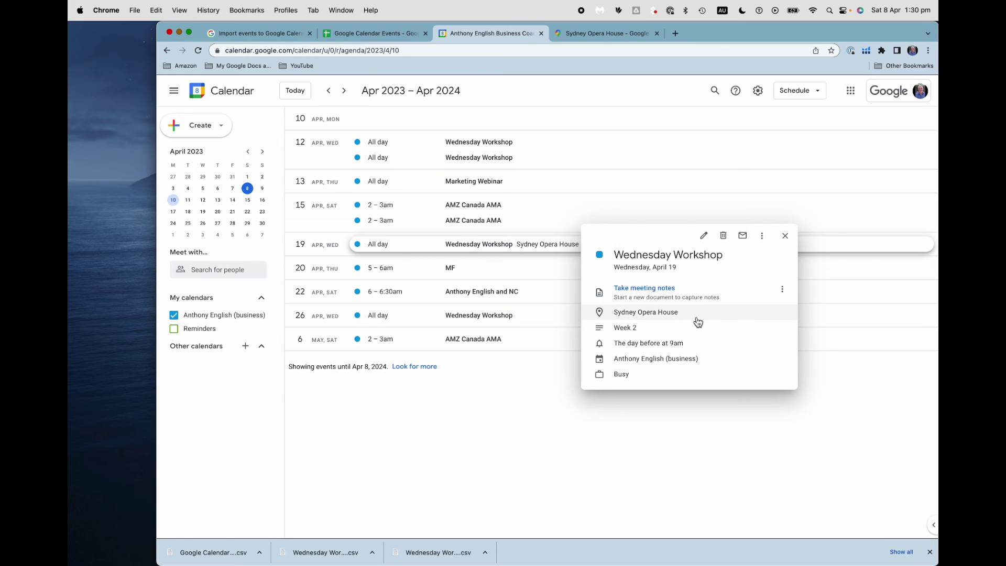
left_click(785, 235)
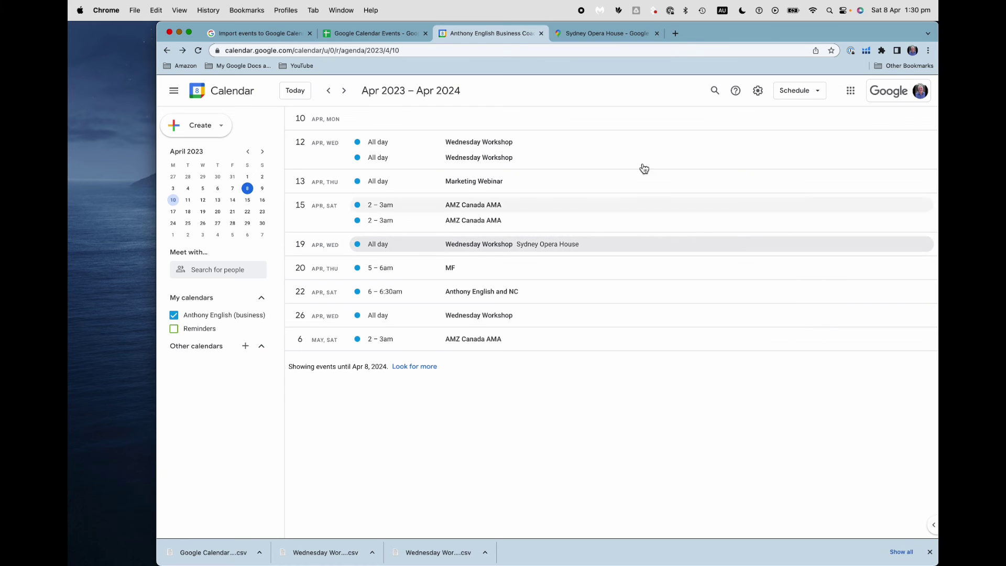
Step: Switch to the Google Calendar Events spreadsheet showing its four events
left_click(368, 35)
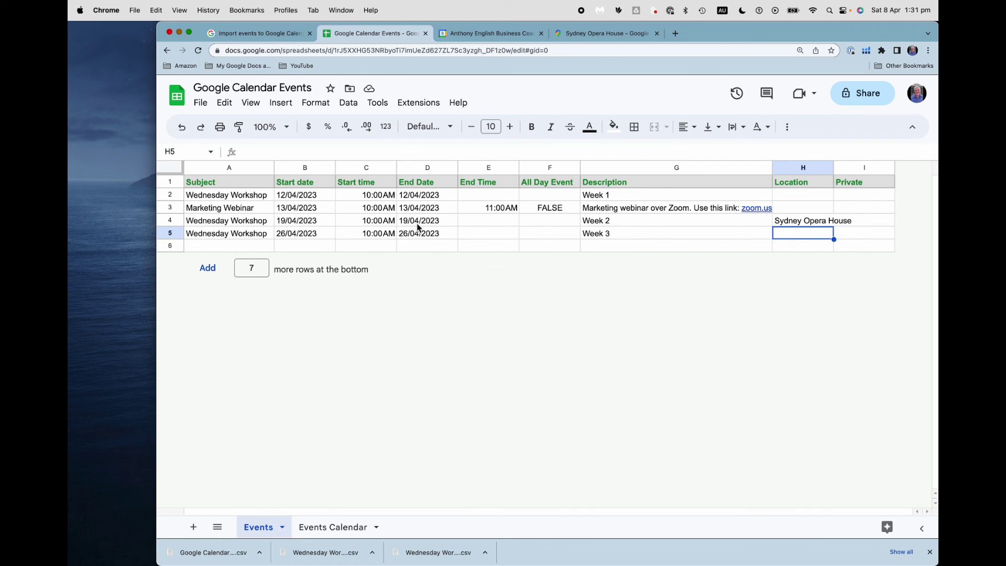
Step: Create an all-day event titled 'Friday Fun Day' on Friday, April 21
left_click(493, 36)
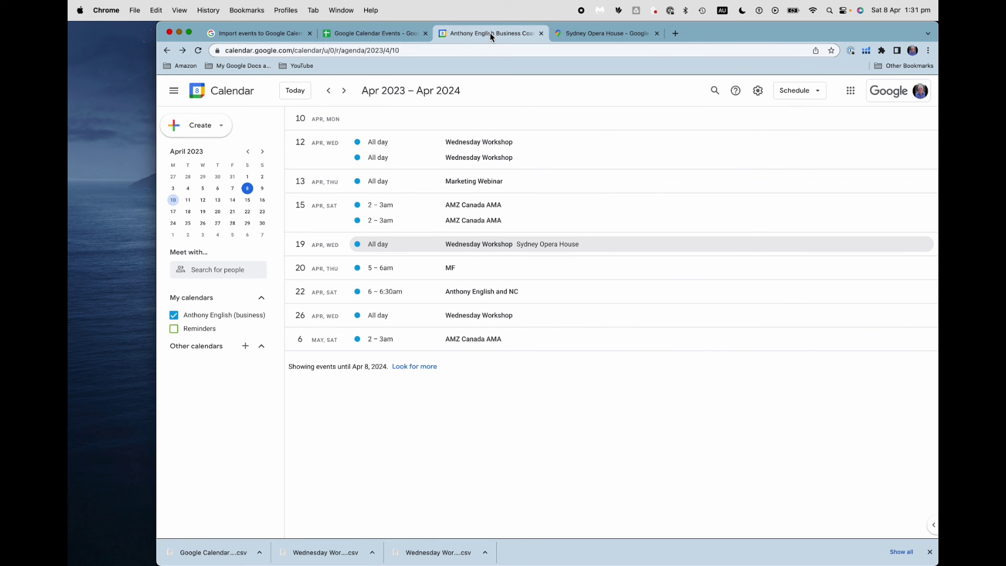
left_click(221, 130)
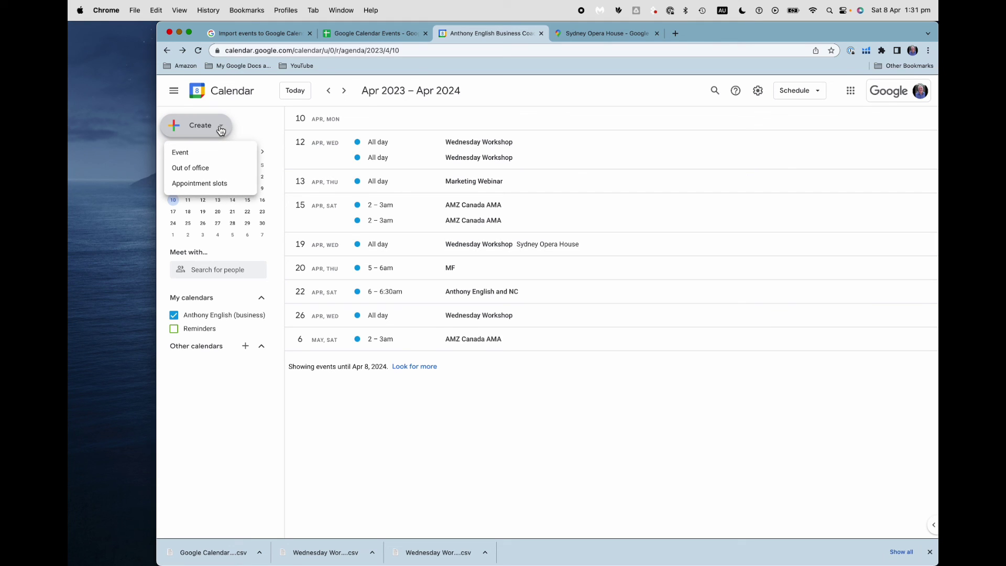
left_click(182, 156)
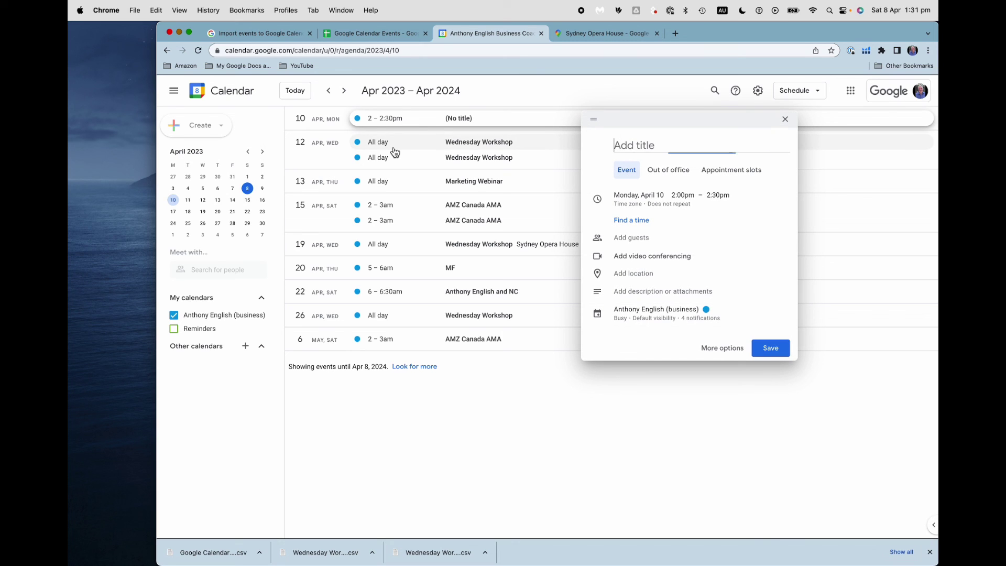
type("Frid")
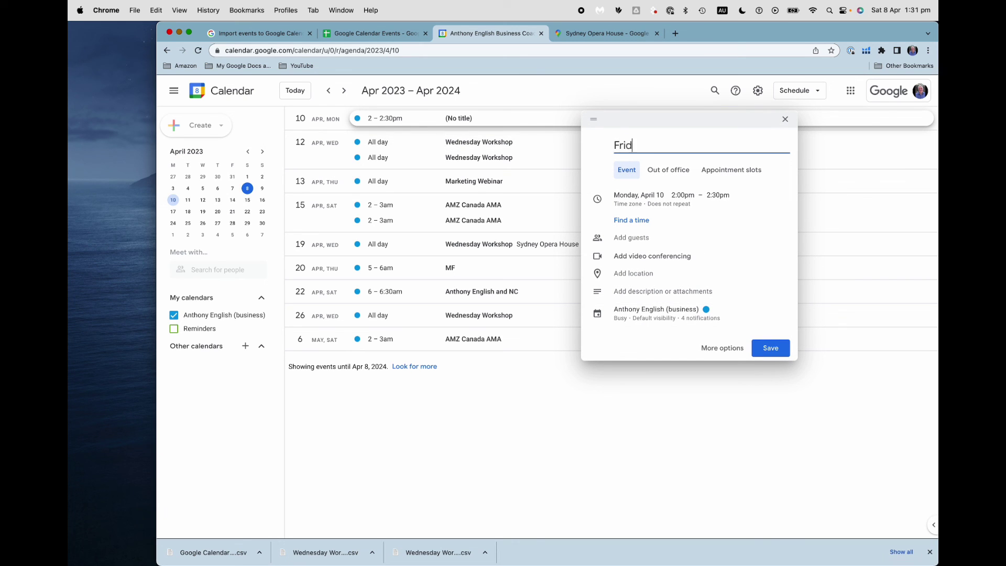
type("ay Fun Day")
left_click(650, 196)
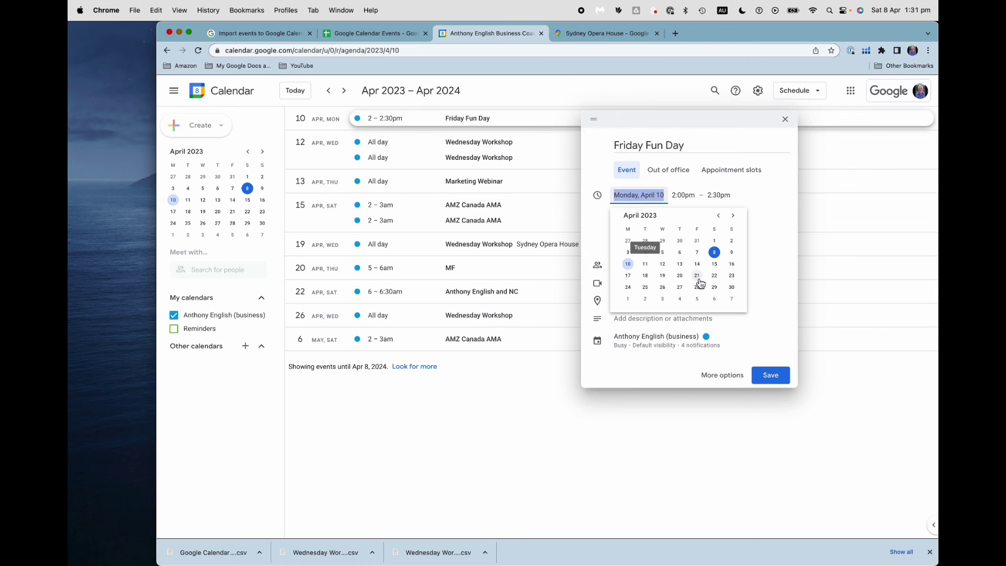
left_click(698, 275)
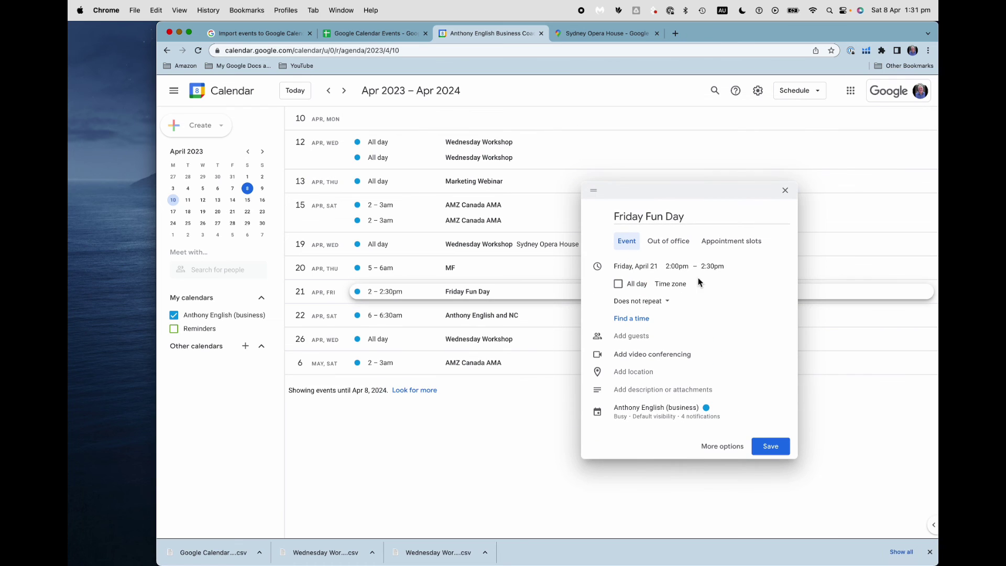
left_click(618, 284)
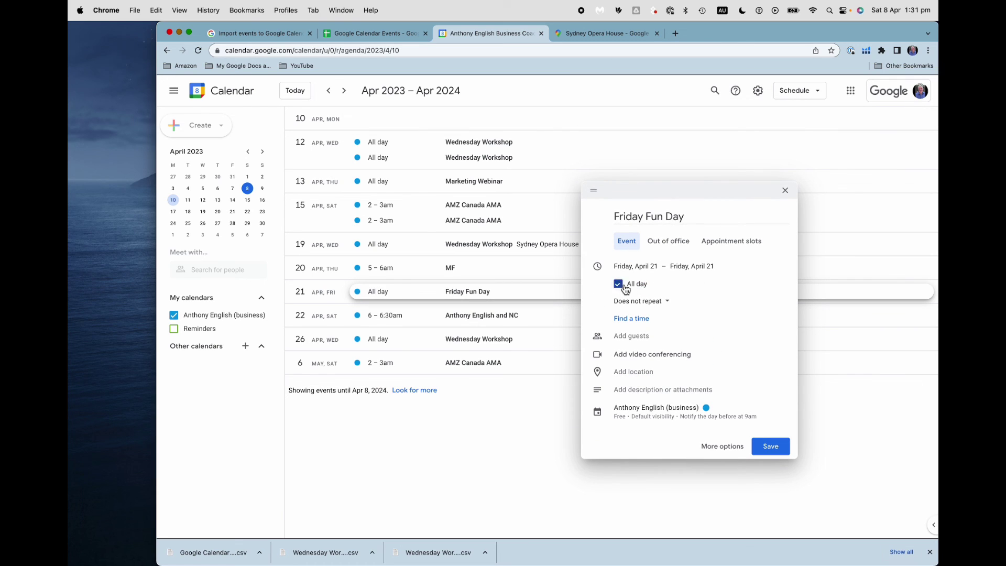
Step: Set Friday Fun Day to repeat weekly on Friday, save it, and scroll the agenda
left_click(667, 301)
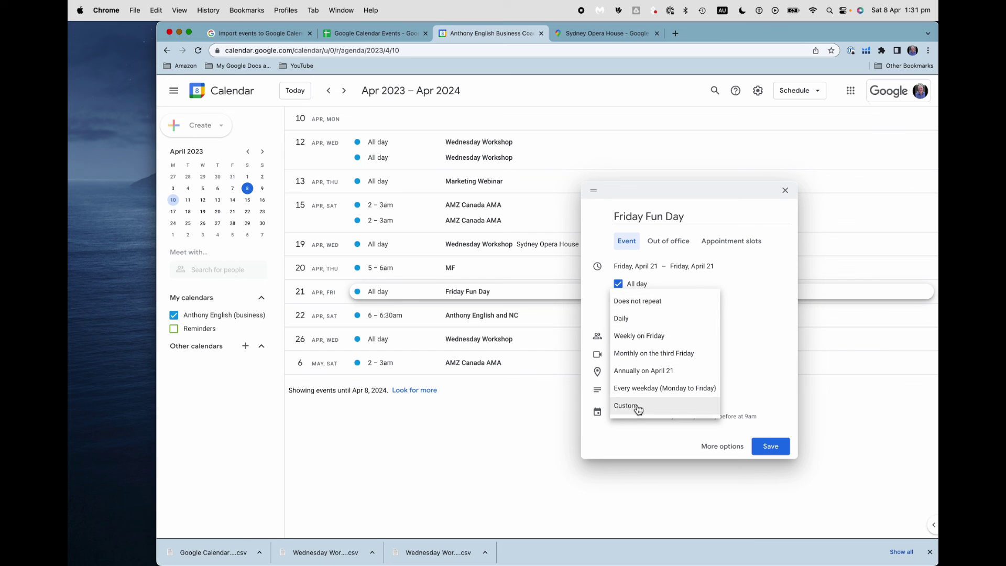
left_click(654, 338)
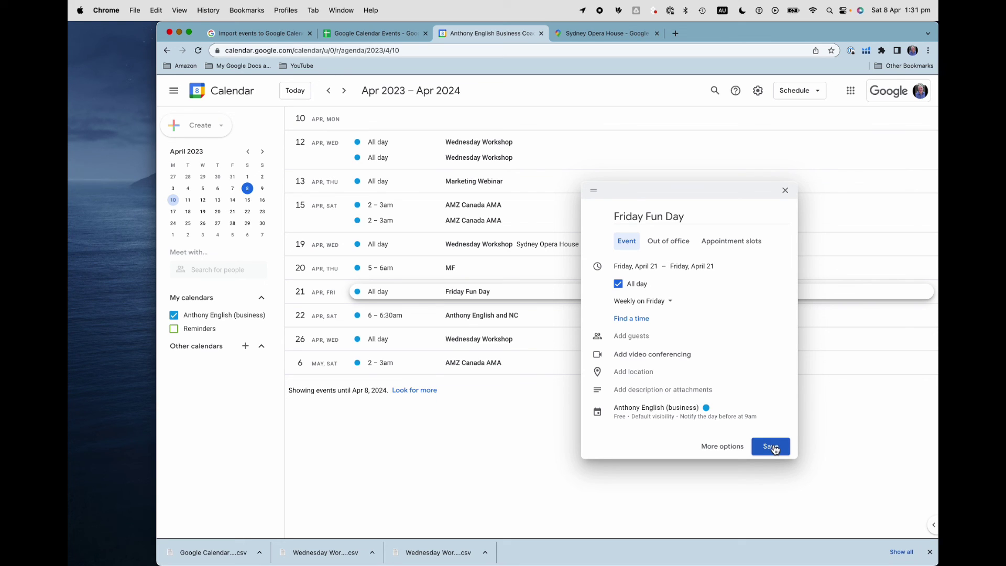
left_click(774, 450)
scroll(645, 429, "down", 3)
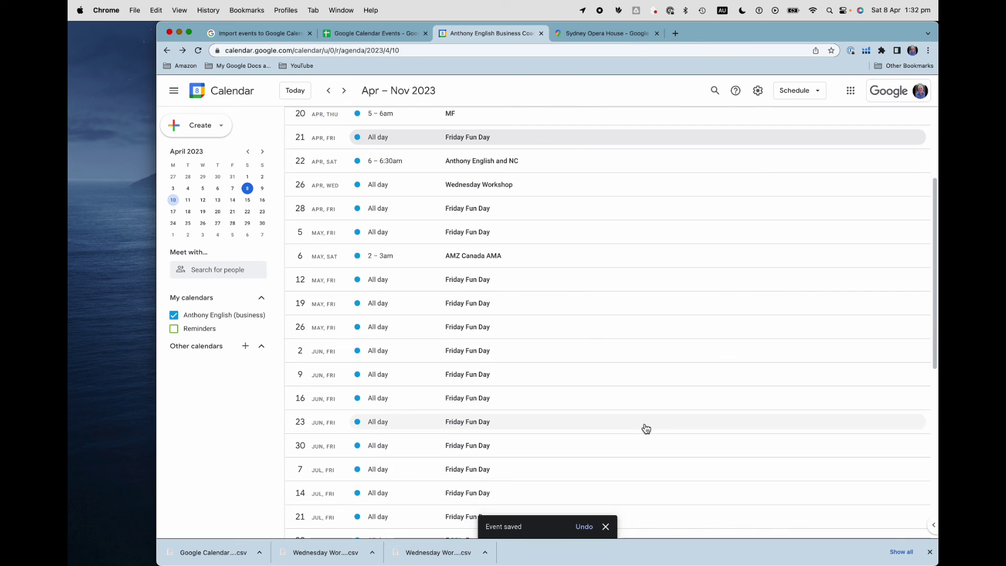
scroll(646, 428, "down", 10)
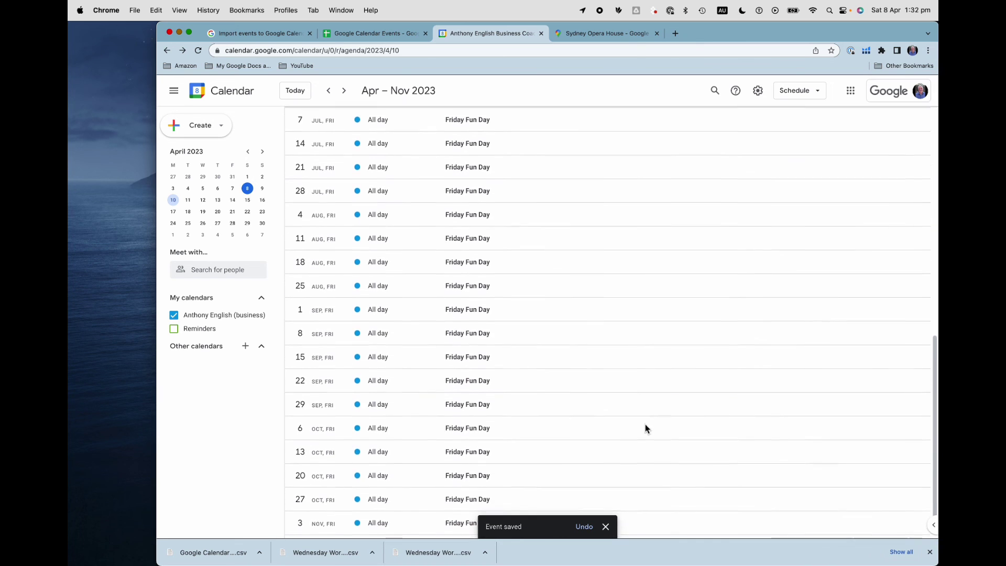